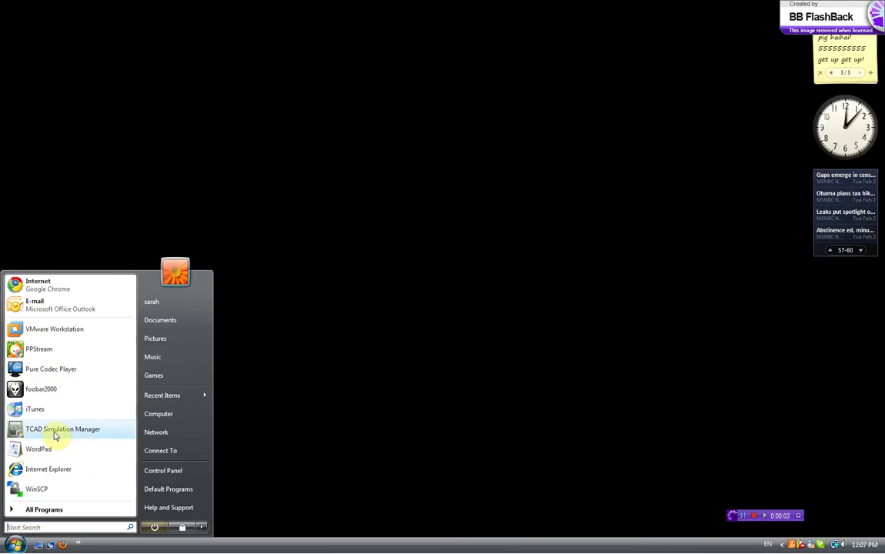
- Launch Visual TCAD (TCAD Simulation Manager) from the Start menu
{"action": "left_click", "coordinate": [55, 429]}
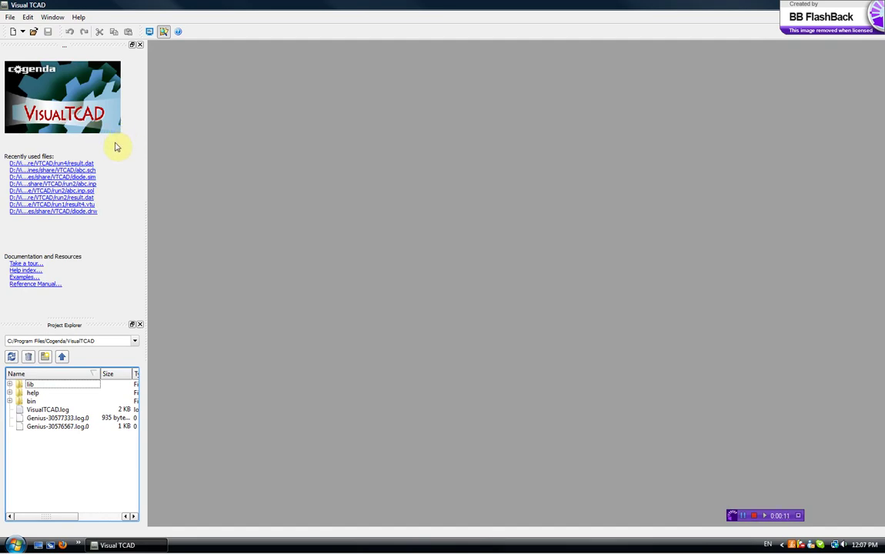
- Create a new Device Drawing document, zoomed out with the origin shifted higher in view
{"action": "left_click", "coordinate": [23, 32]}
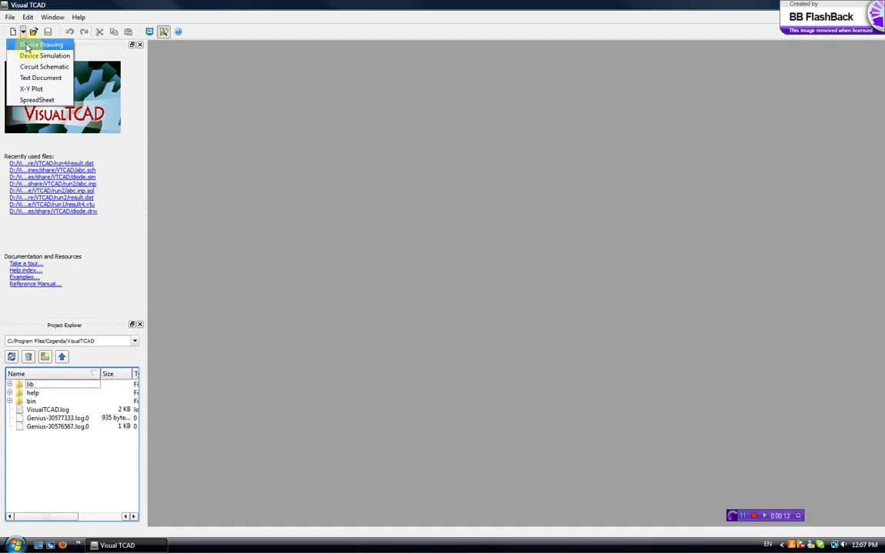
{"action": "left_click", "coordinate": [28, 45]}
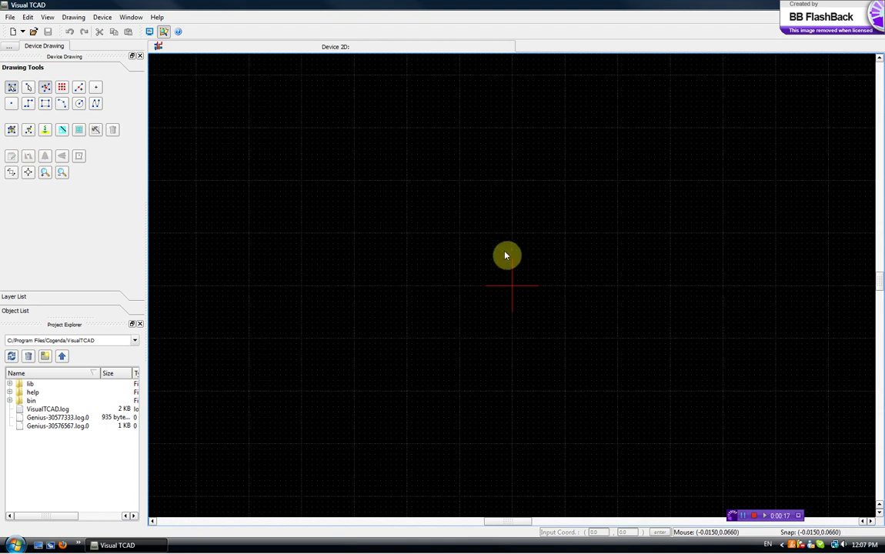
{"action": "left_click", "coordinate": [517, 290]}
{"action": "scroll", "coordinate": [515, 287], "scroll_direction": "down", "scroll_amount": 1}
{"action": "scroll", "coordinate": [515, 287], "scroll_direction": "down", "scroll_amount": 1}
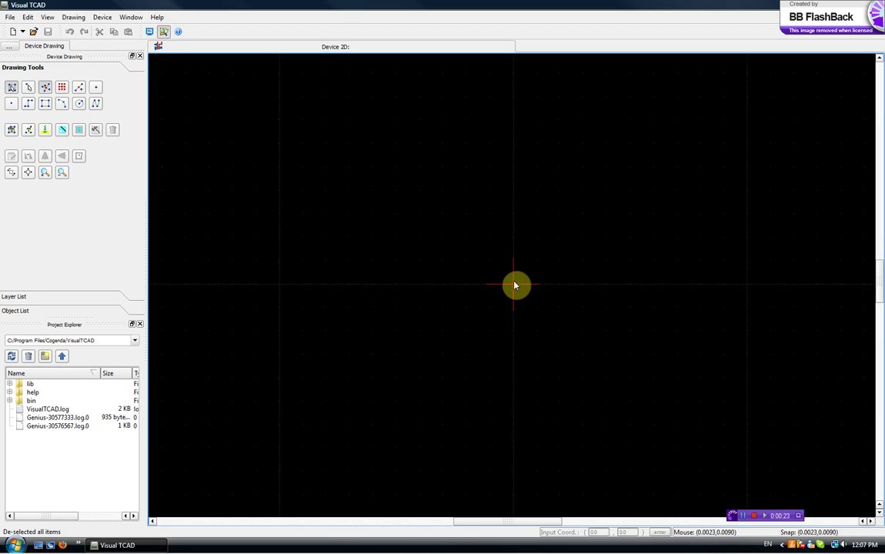
{"action": "scroll", "coordinate": [515, 287], "scroll_direction": "down", "scroll_amount": 1}
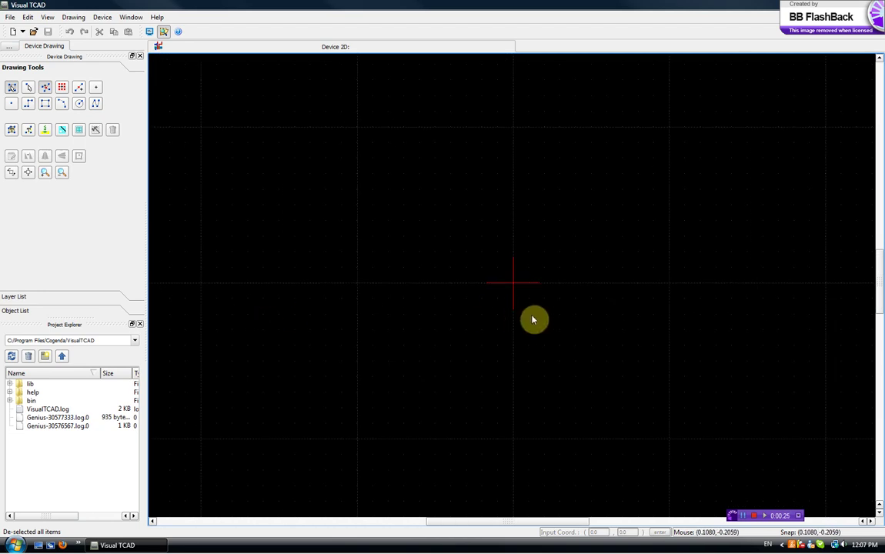
{"action": "left_click_drag", "start_coordinate": [521, 339], "coordinate": [506, 237]}
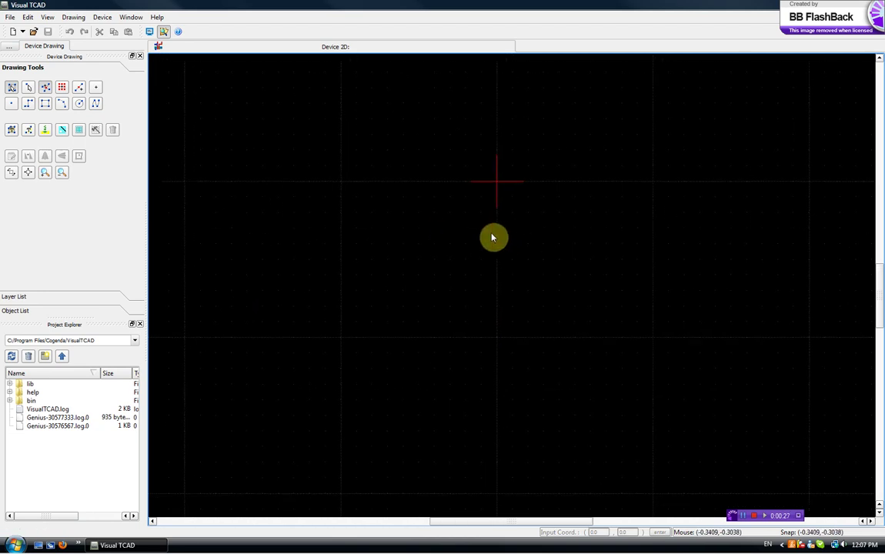
- Draw a rectangle with corners at the origin (0, 0) and (1, -1)
{"action": "left_click", "coordinate": [44, 106]}
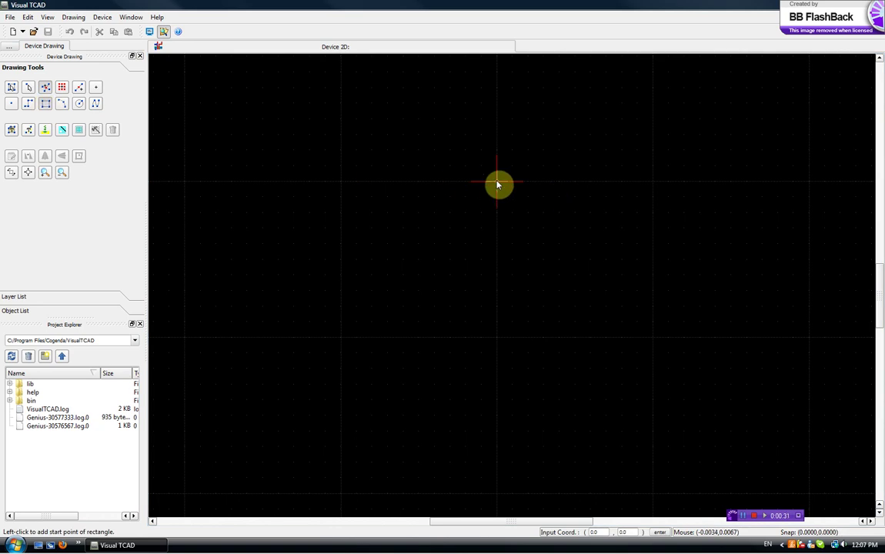
{"action": "left_click", "coordinate": [496, 183]}
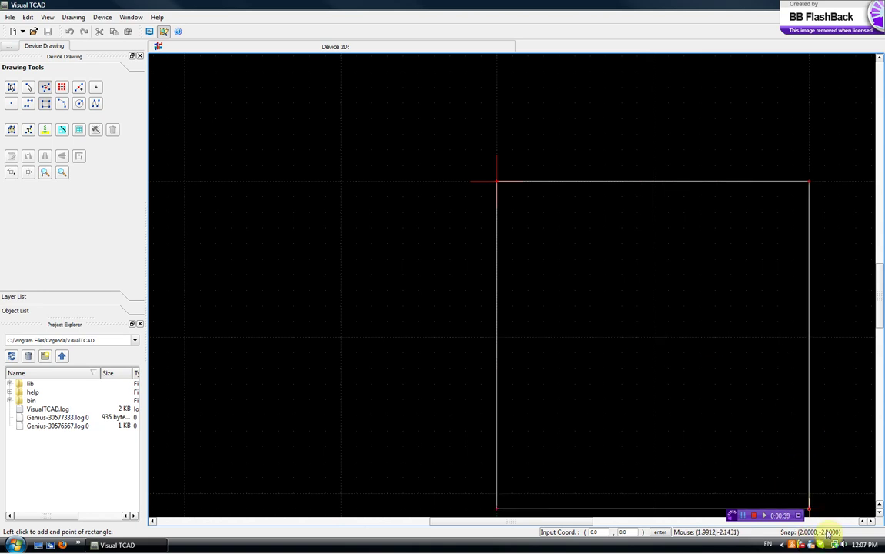
{"action": "left_click", "coordinate": [653, 338]}
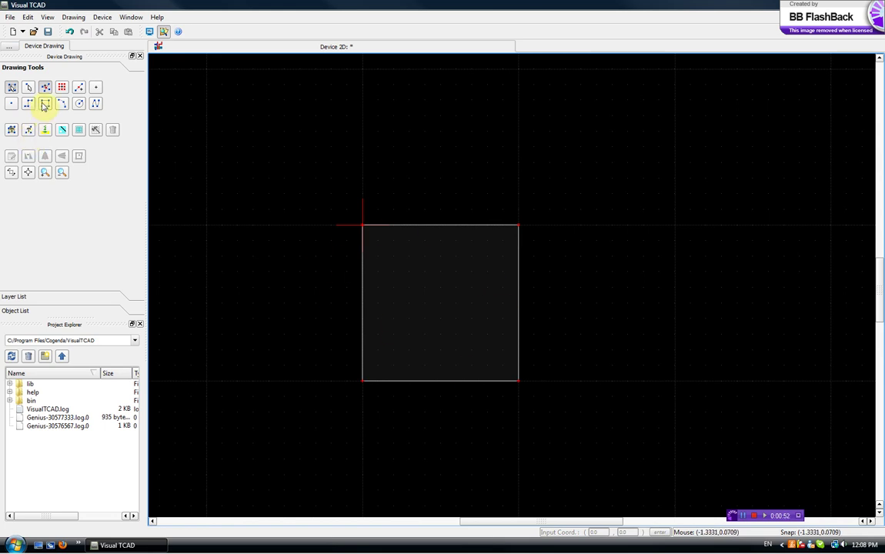
- Add a small rectangle on the square's top edge and a thin strip beneath its bottom edge
{"action": "left_click", "coordinate": [45, 104]}
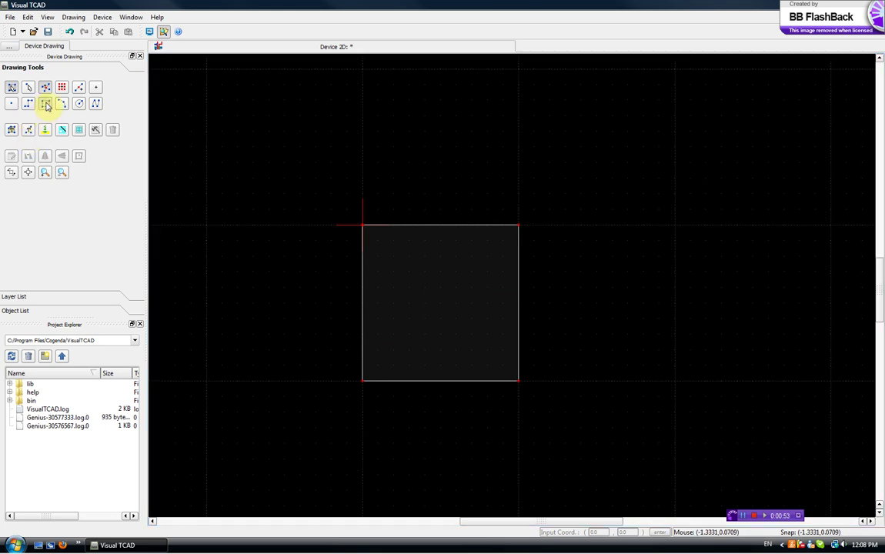
{"action": "left_click", "coordinate": [425, 211]}
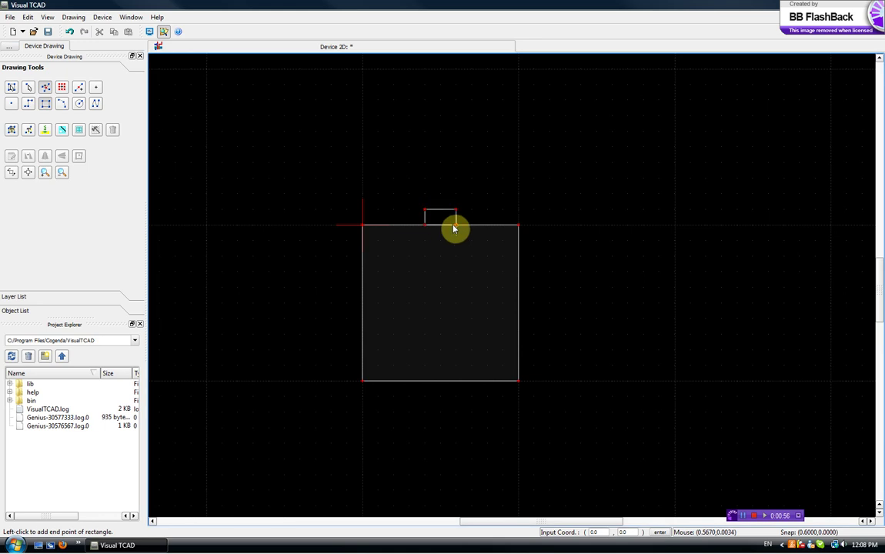
{"action": "left_click", "coordinate": [456, 225]}
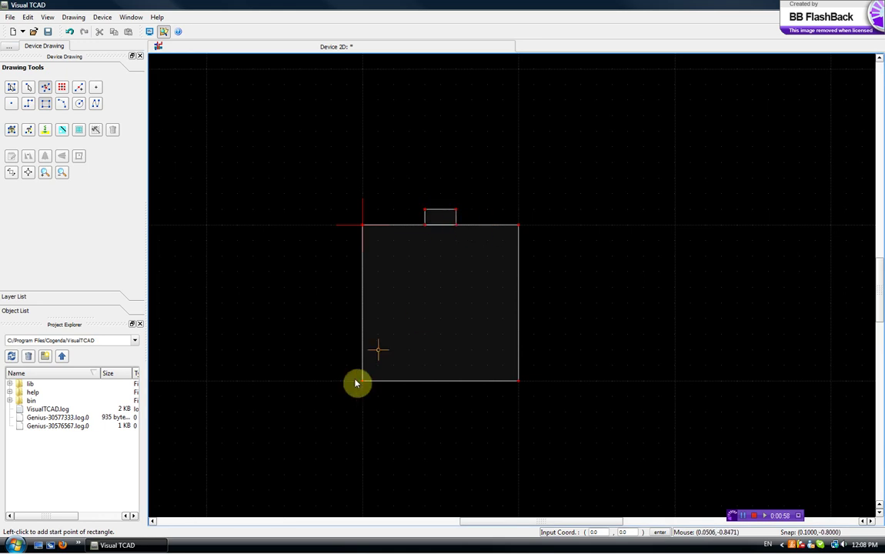
{"action": "left_click", "coordinate": [364, 383]}
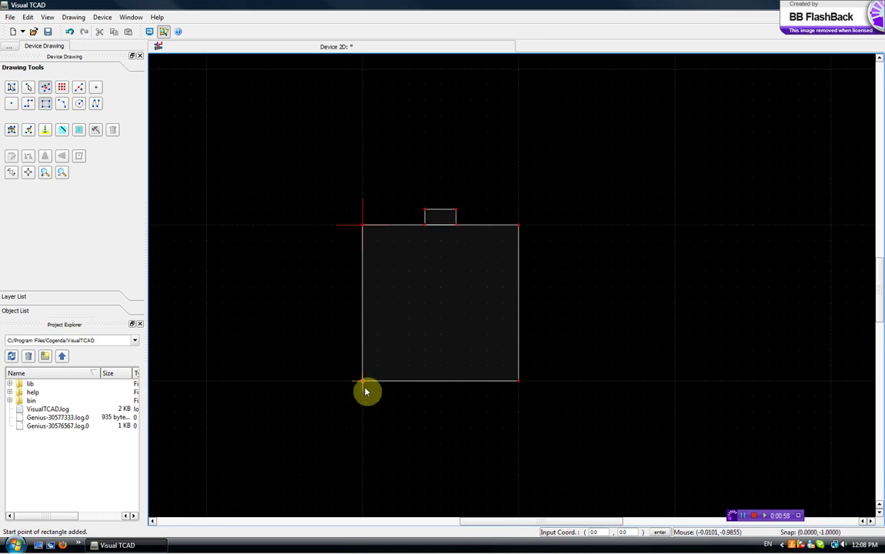
{"action": "left_click", "coordinate": [516, 397]}
{"action": "key", "text": "Escape"}
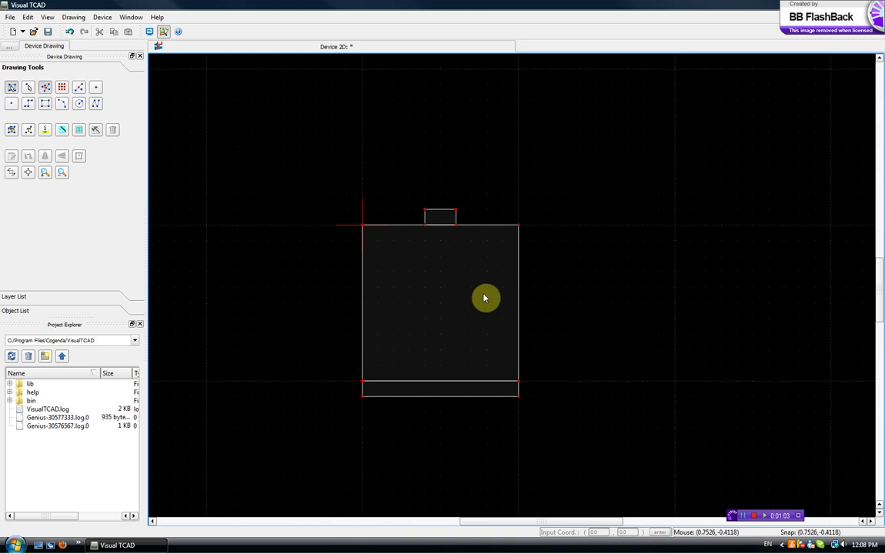
{"action": "scroll", "coordinate": [485, 300], "scroll_direction": "up", "scroll_amount": 2}
{"action": "scroll", "coordinate": [453, 280], "scroll_direction": "up", "scroll_amount": 2}
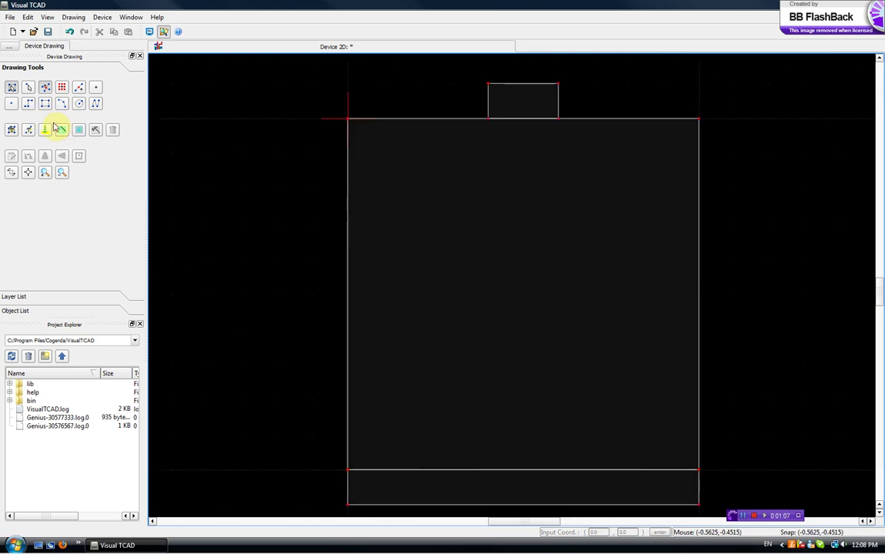
- Label the square as the Silicon region with Si material
{"action": "left_click", "coordinate": [12, 130]}
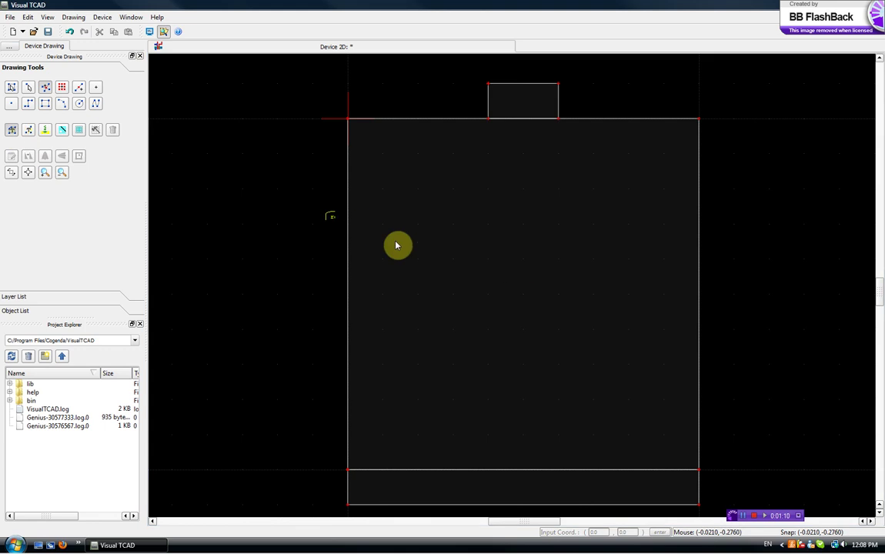
{"action": "left_click", "coordinate": [524, 300]}
{"action": "type", "text": "Silicon"}
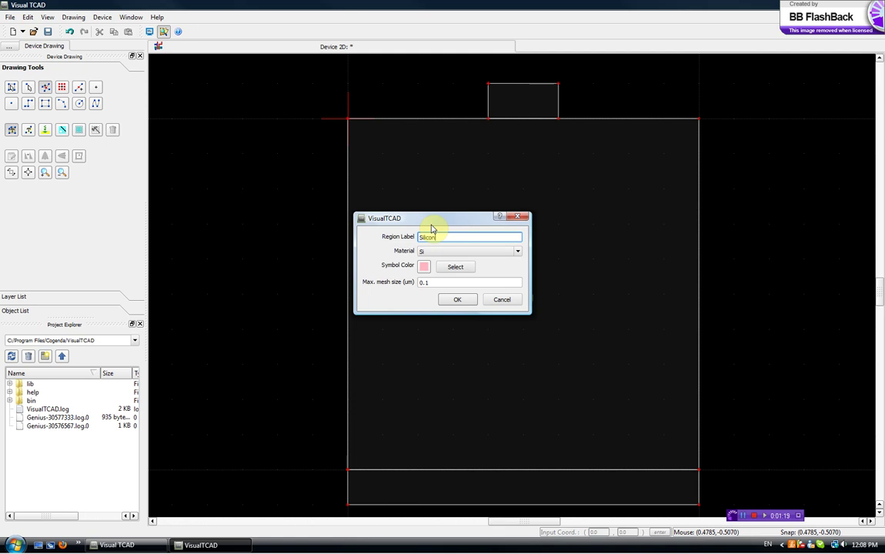
{"action": "left_click", "coordinate": [456, 300]}
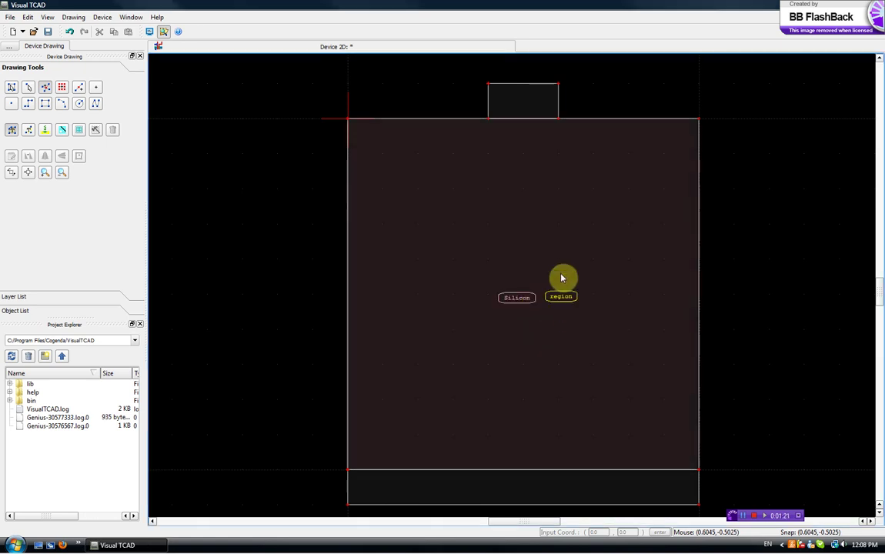
- Label the top block as the Anode region with Al material
{"action": "left_click", "coordinate": [525, 100]}
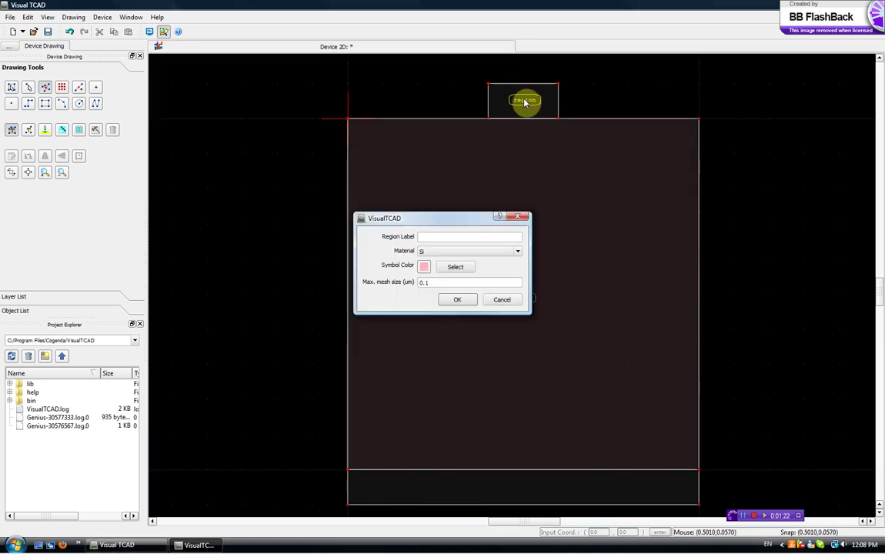
{"action": "left_click", "coordinate": [450, 232]}
{"action": "type", "text": "Anode"}
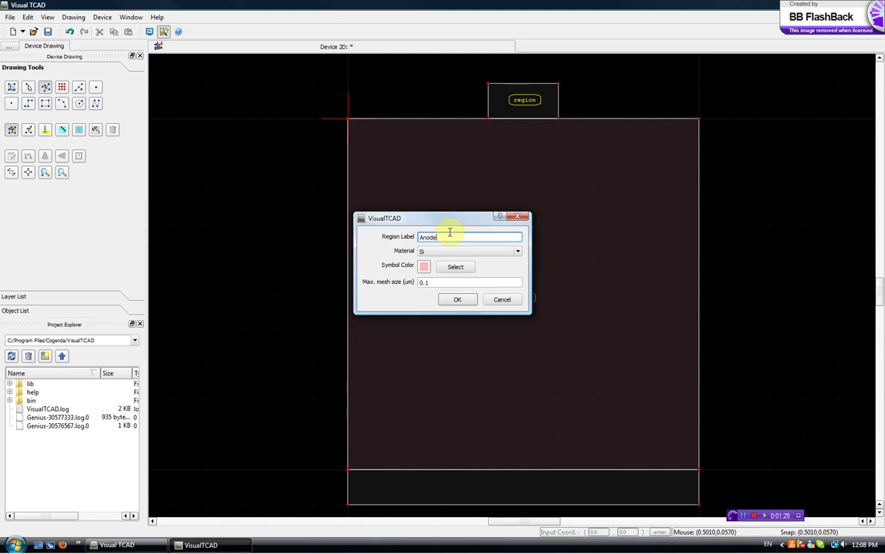
{"action": "left_click", "coordinate": [466, 251]}
{"action": "scroll", "coordinate": [453, 289], "scroll_direction": "down", "scroll_amount": 2}
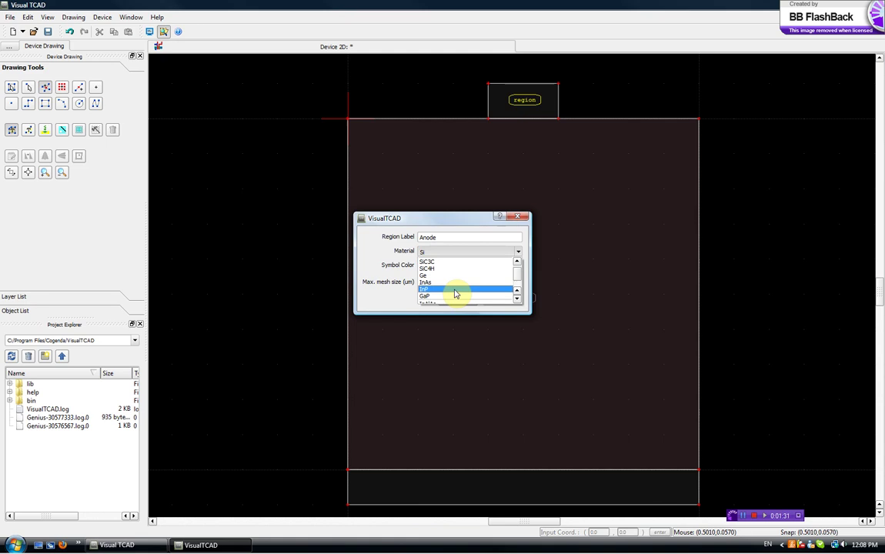
{"action": "scroll", "coordinate": [455, 294], "scroll_direction": "down", "scroll_amount": 2}
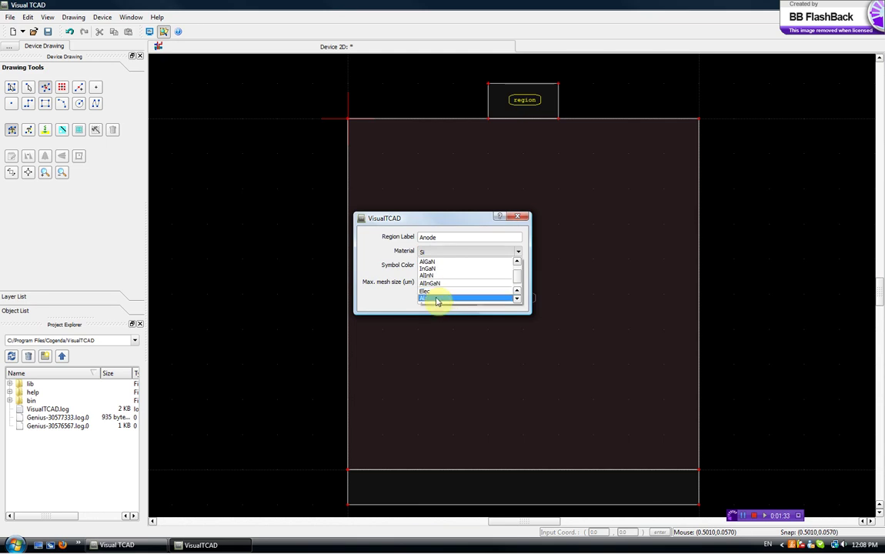
{"action": "left_click", "coordinate": [437, 298]}
{"action": "left_click", "coordinate": [458, 299]}
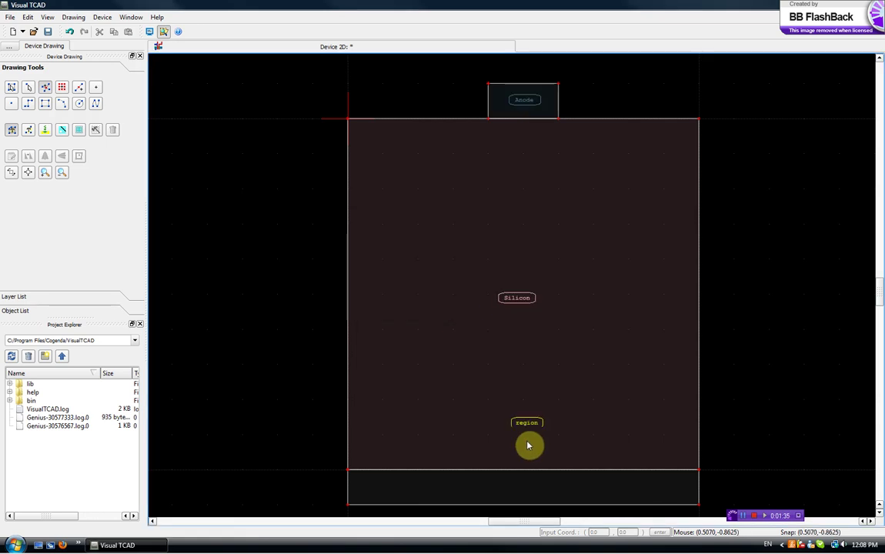
- Label the bottom strip as the Cathode region with Al material
{"action": "left_click", "coordinate": [525, 490]}
{"action": "type", "text": "Cathode"}
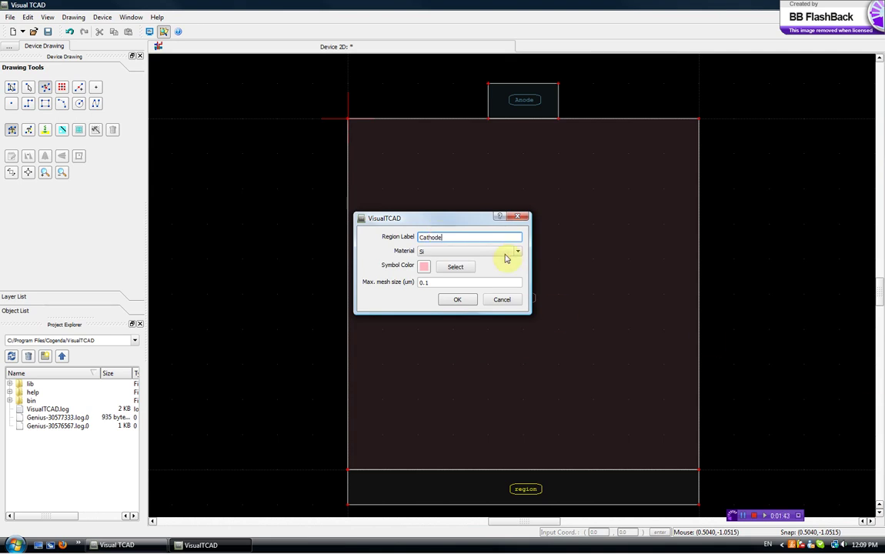
{"action": "left_click", "coordinate": [501, 253]}
{"action": "scroll", "coordinate": [497, 277], "scroll_direction": "down", "scroll_amount": 2}
{"action": "scroll", "coordinate": [494, 281], "scroll_direction": "down", "scroll_amount": 2}
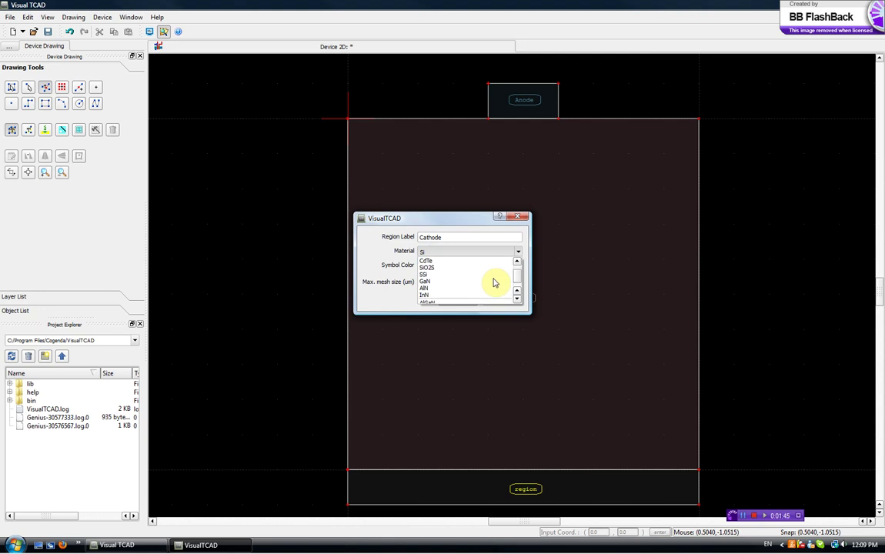
{"action": "scroll", "coordinate": [494, 281], "scroll_direction": "down", "scroll_amount": 2}
{"action": "scroll", "coordinate": [485, 285], "scroll_direction": "down", "scroll_amount": 2}
{"action": "left_click", "coordinate": [473, 286]}
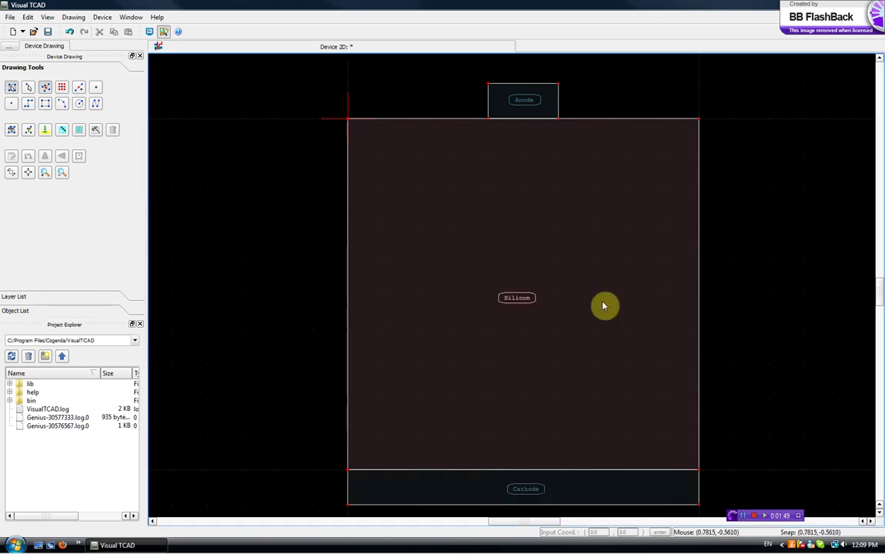
- Apply uniform donor profile nsub at 1e+16 cm^-3 over the full silicon square
{"action": "left_click", "coordinate": [519, 307]}
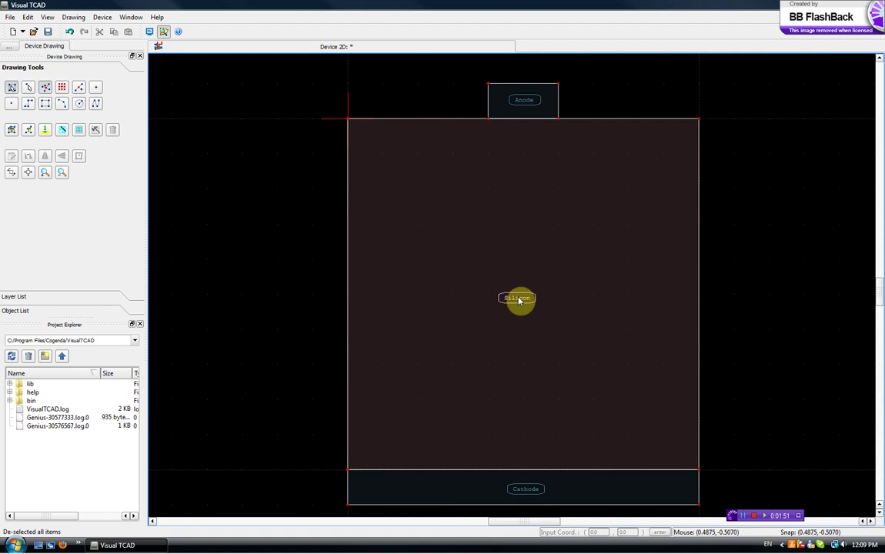
{"action": "left_click", "coordinate": [520, 491]}
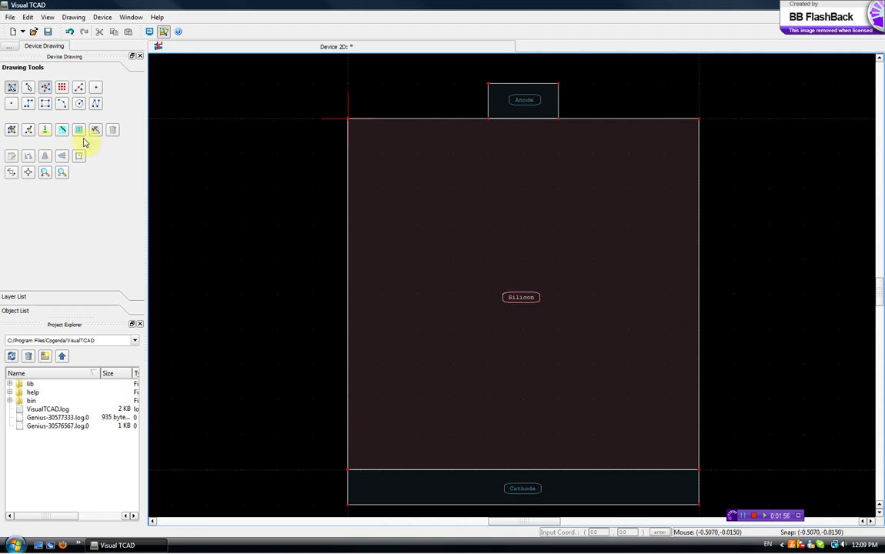
{"action": "left_click", "coordinate": [46, 131]}
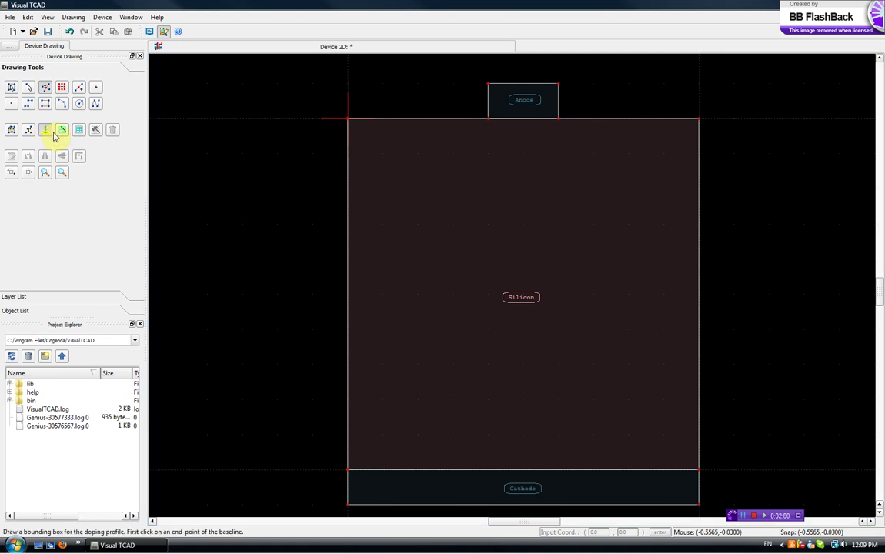
{"action": "left_click", "coordinate": [348, 119]}
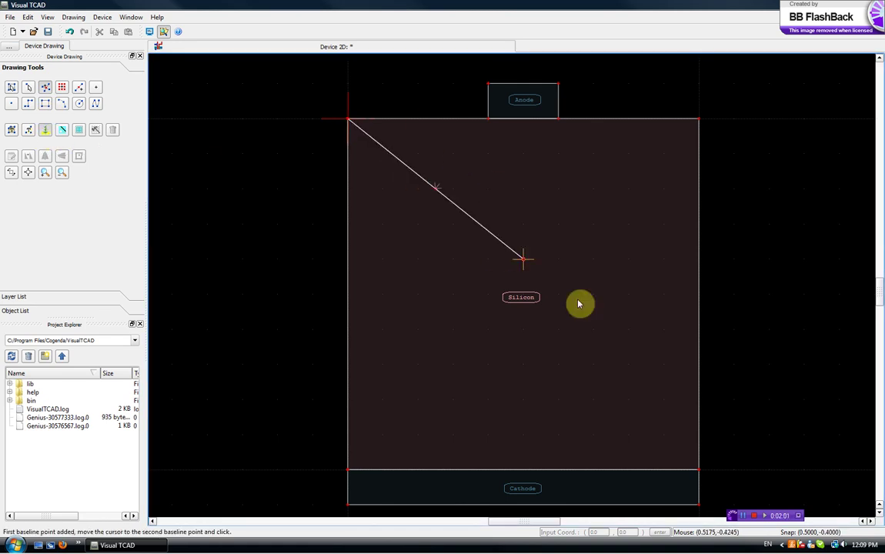
{"action": "left_click", "coordinate": [699, 122]}
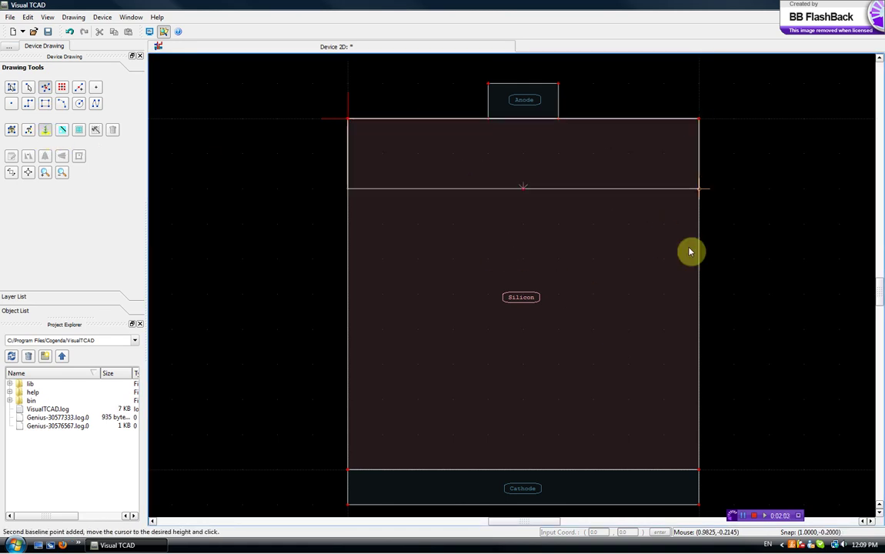
{"action": "left_click", "coordinate": [699, 470]}
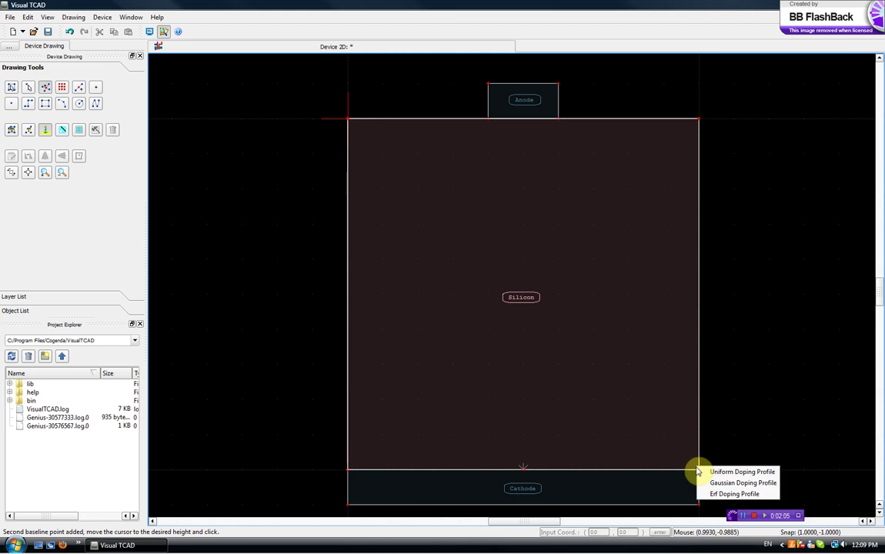
{"action": "left_click", "coordinate": [738, 475]}
{"action": "type", "text": "nsub"}
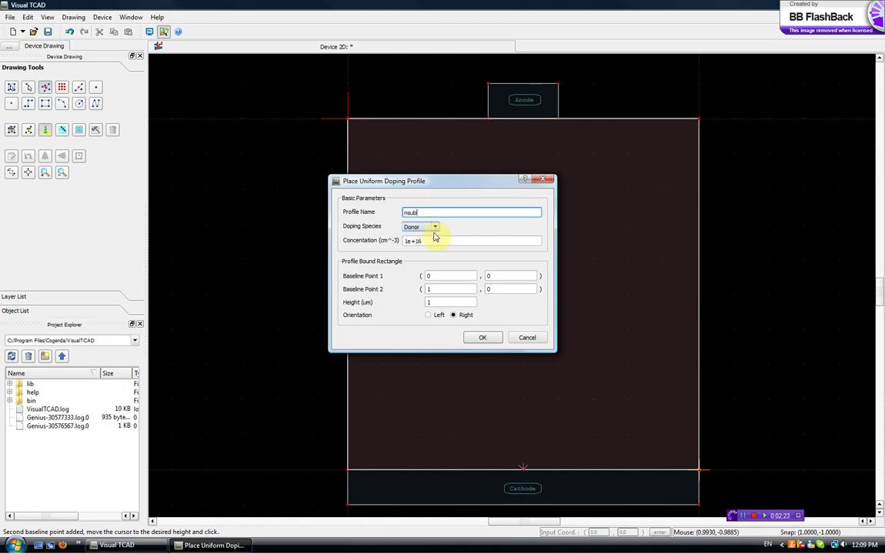
{"action": "left_click", "coordinate": [482, 337]}
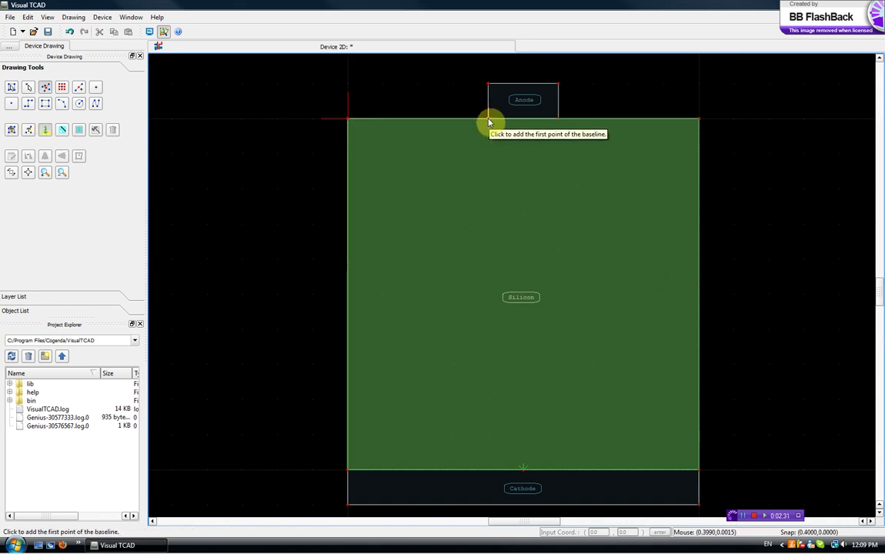
- Draw a shallow doping box spanning just past both sides of the Anode
{"action": "left_click", "coordinate": [522, 118]}
{"action": "left_click", "coordinate": [558, 119]}
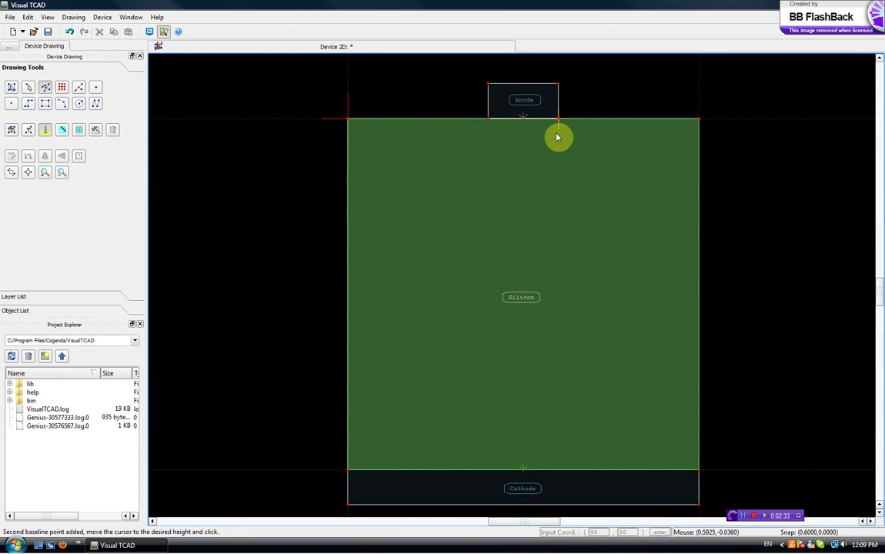
{"action": "left_click", "coordinate": [558, 142]}
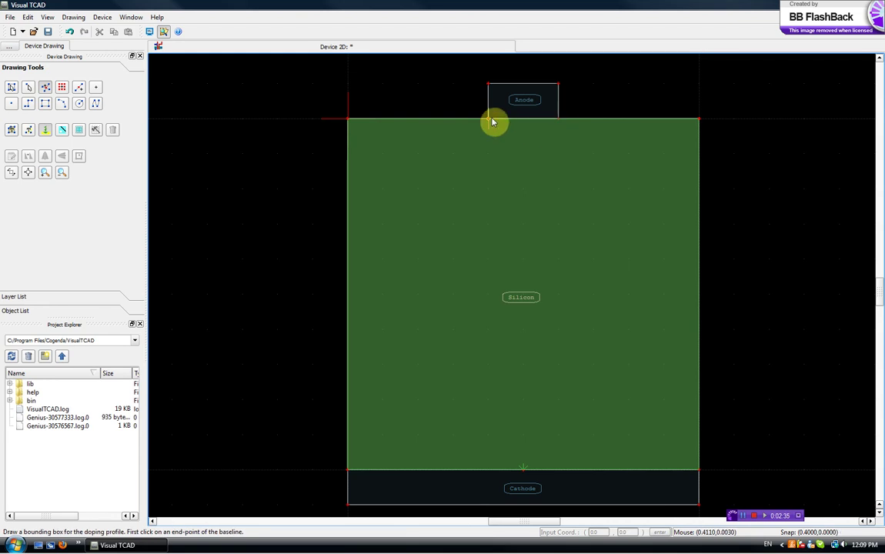
{"action": "scroll", "coordinate": [469, 122], "scroll_direction": "up", "scroll_amount": 1}
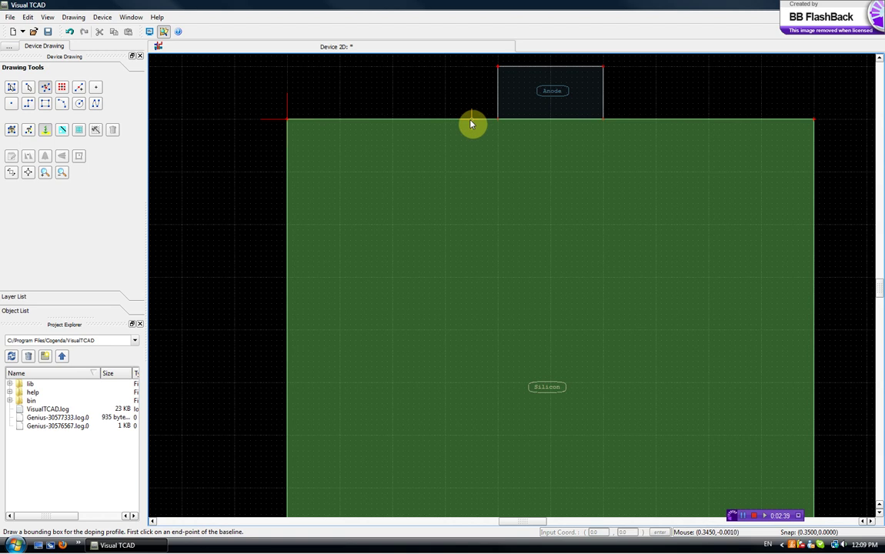
{"action": "left_click", "coordinate": [474, 121]}
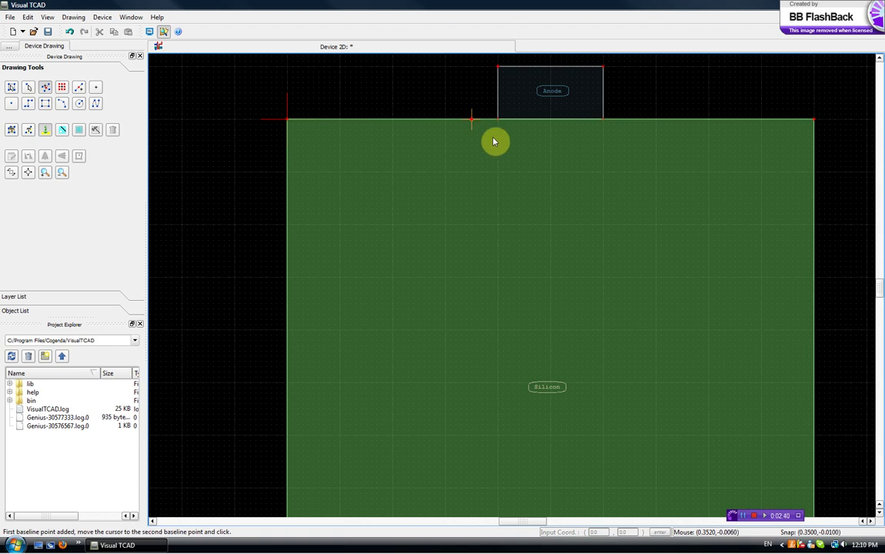
{"action": "left_click", "coordinate": [629, 121]}
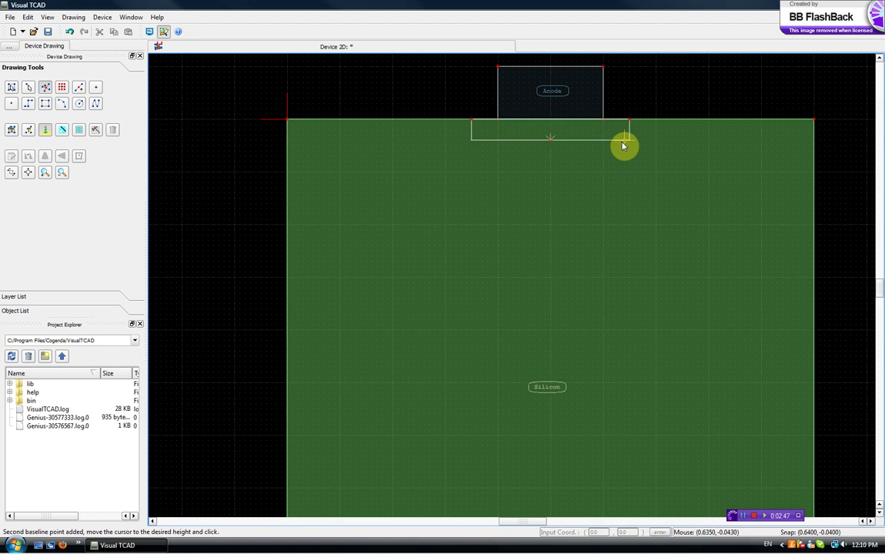
{"action": "left_click", "coordinate": [624, 146]}
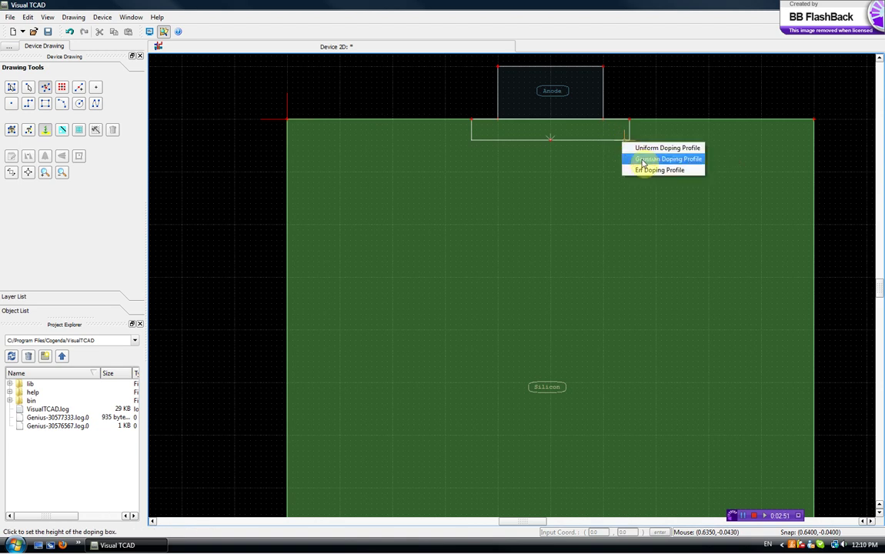
- Define a Gaussian acceptor profile named pdiff with a 1e+19 peak concentration
{"action": "left_click", "coordinate": [643, 160]}
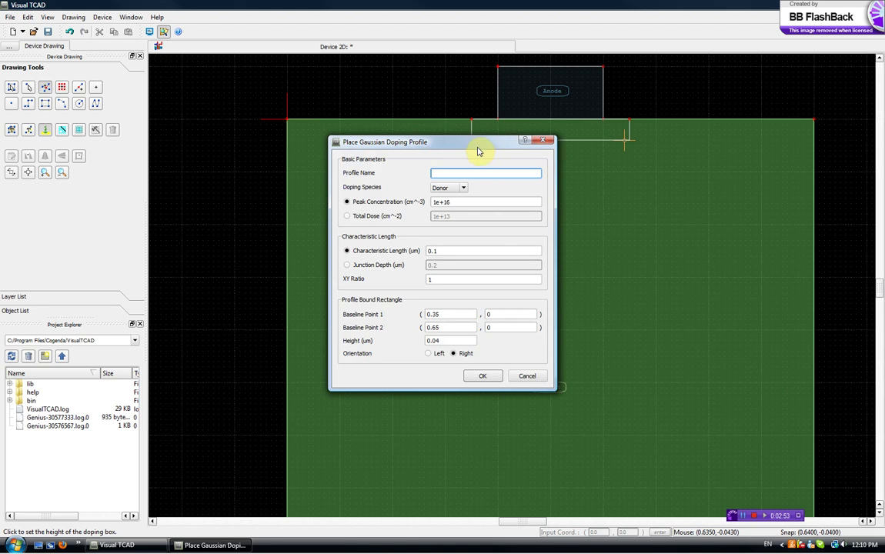
{"action": "left_click_drag", "start_coordinate": [445, 144], "coordinate": [363, 194]}
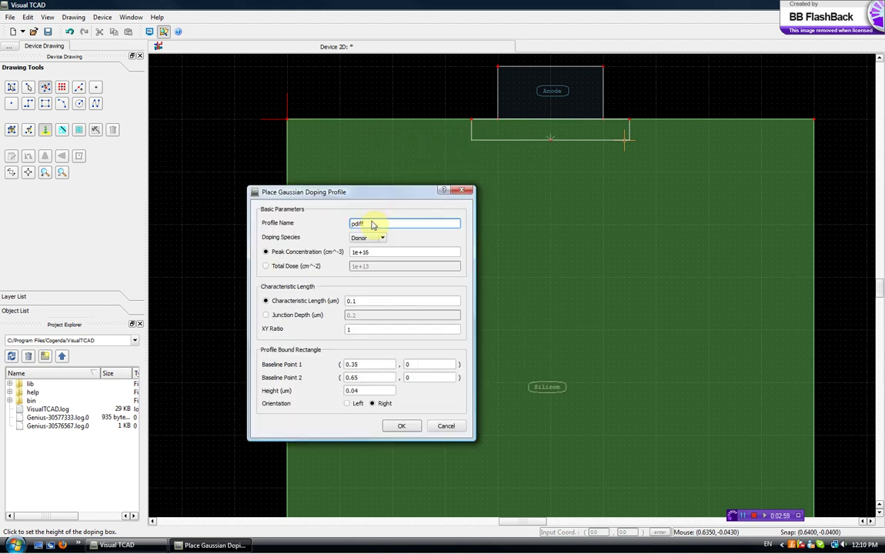
{"action": "left_click", "coordinate": [375, 238]}
{"action": "left_click", "coordinate": [379, 252]}
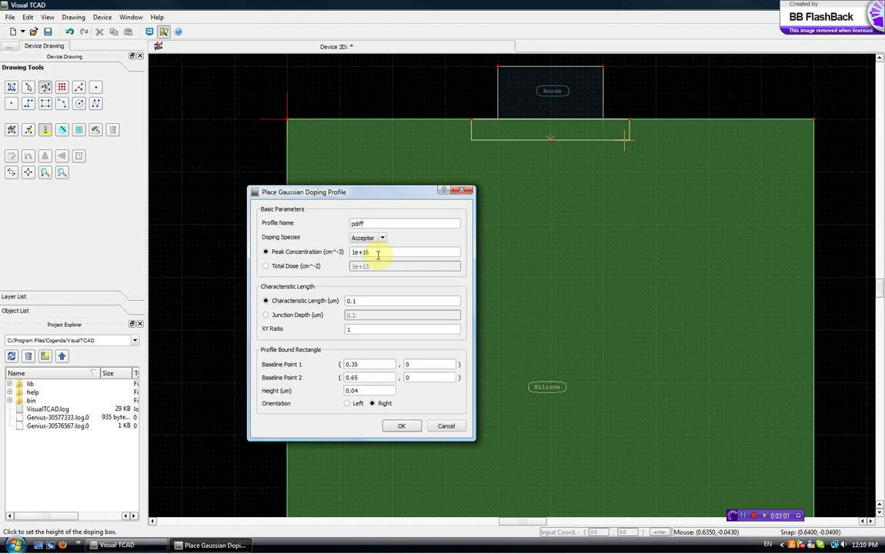
{"action": "left_click", "coordinate": [367, 253]}
{"action": "type", "text": "9"}
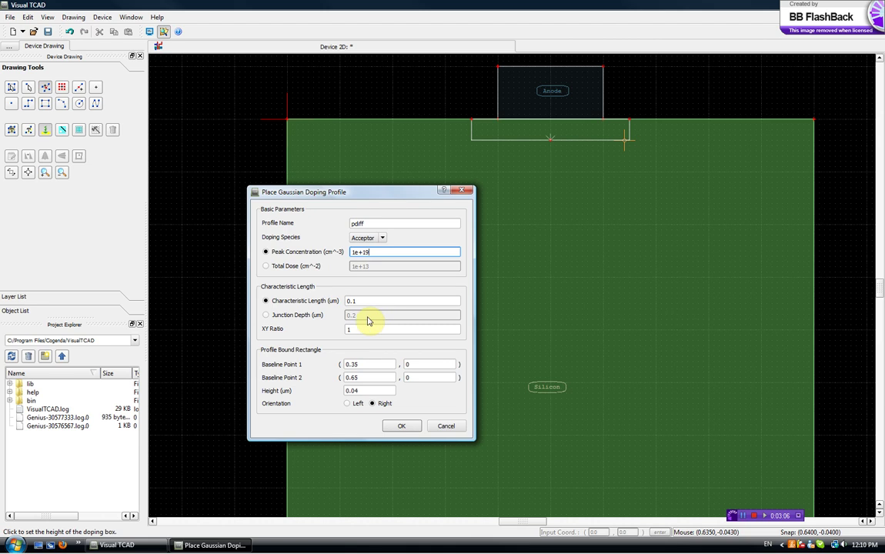
{"action": "left_click", "coordinate": [395, 431]}
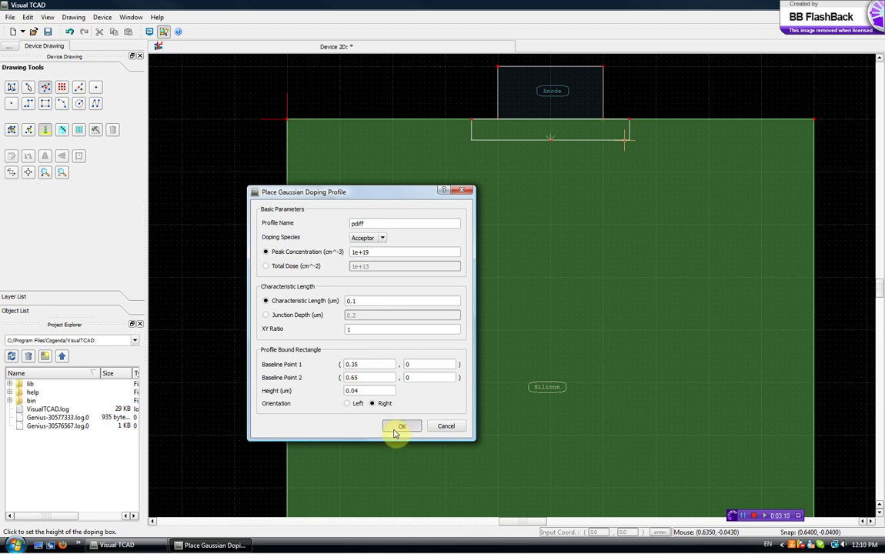
{"action": "scroll", "coordinate": [586, 233], "scroll_direction": "down", "scroll_amount": 2}
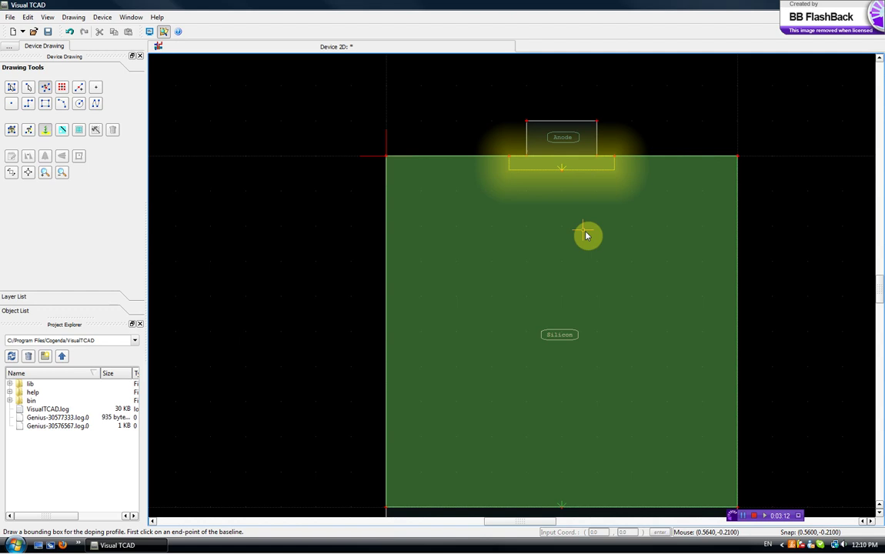
{"action": "key", "text": "Escape"}
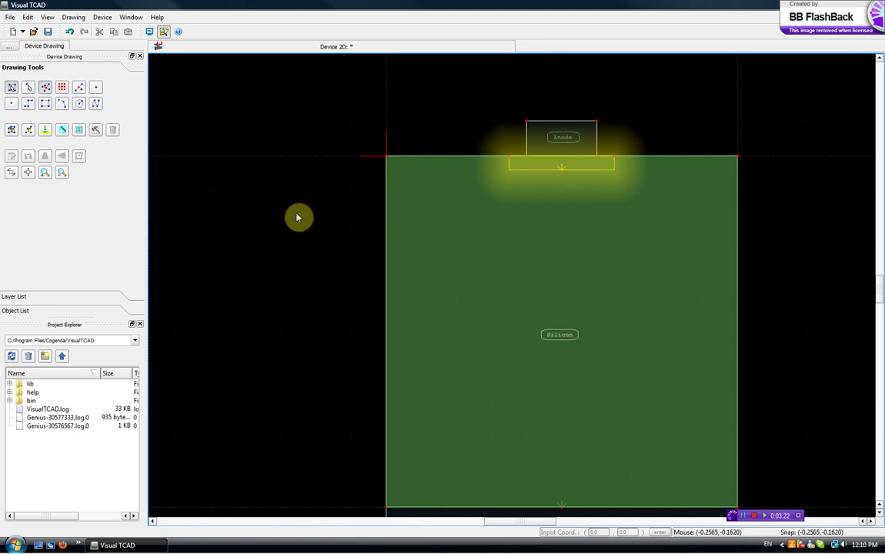
{"action": "scroll", "coordinate": [306, 224], "scroll_direction": "down", "scroll_amount": 2}
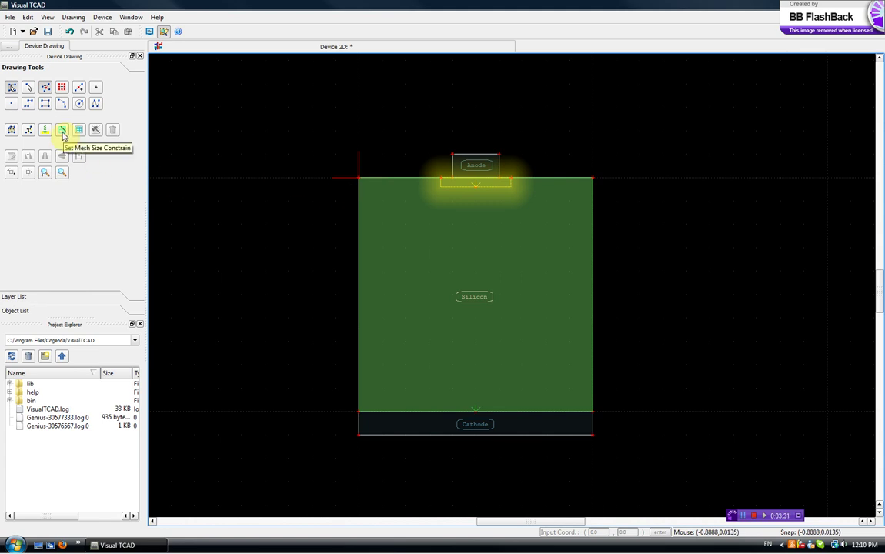
{"action": "left_click", "coordinate": [62, 132]}
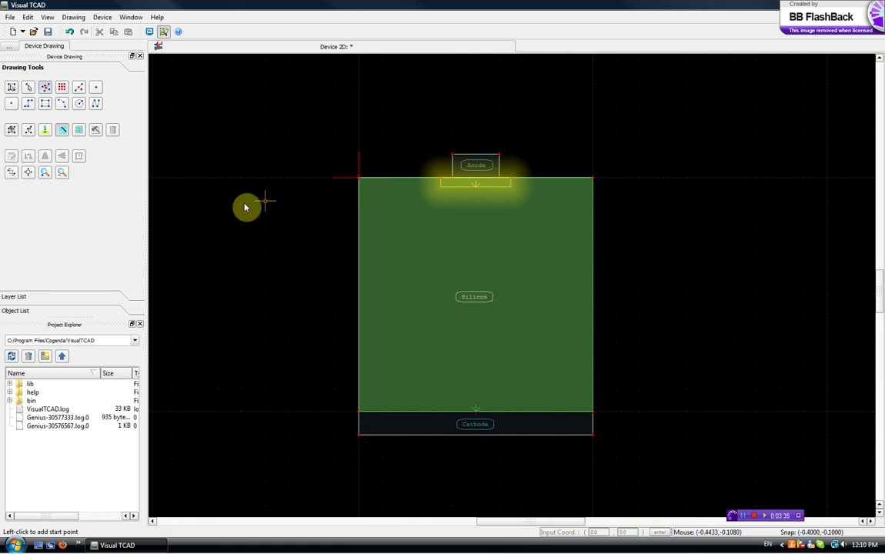
- Generate the initial triangle mesh, then refine it twice to 529 points and 993 triangles
{"action": "left_click", "coordinate": [79, 129]}
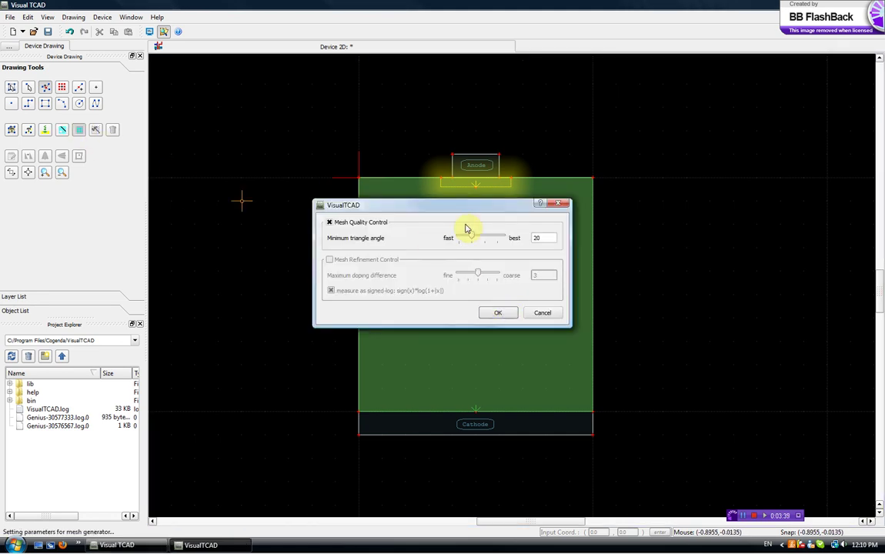
{"action": "left_click", "coordinate": [499, 314]}
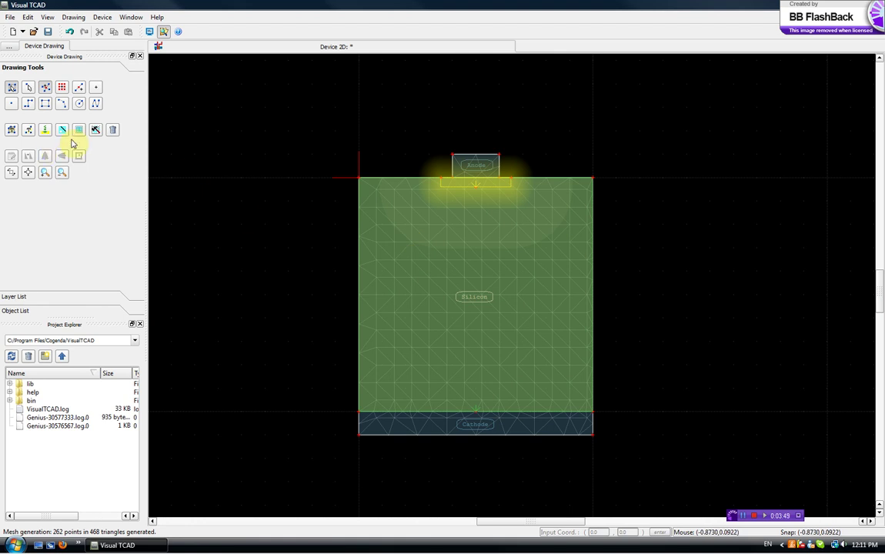
{"action": "left_click", "coordinate": [96, 130]}
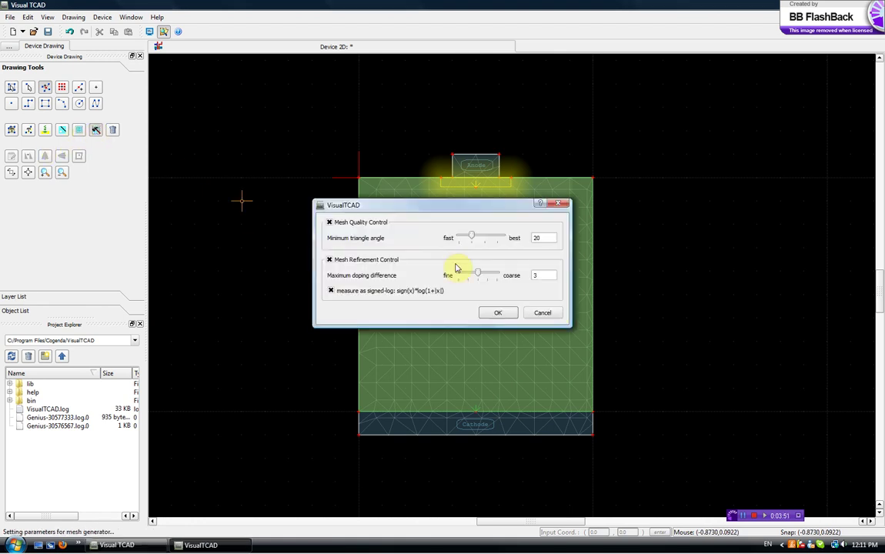
{"action": "left_click", "coordinate": [497, 313]}
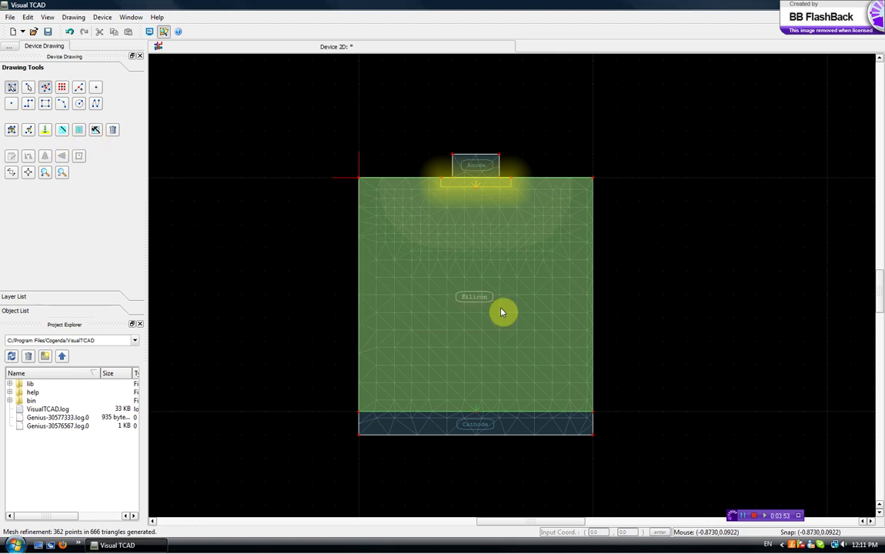
{"action": "left_click", "coordinate": [95, 132]}
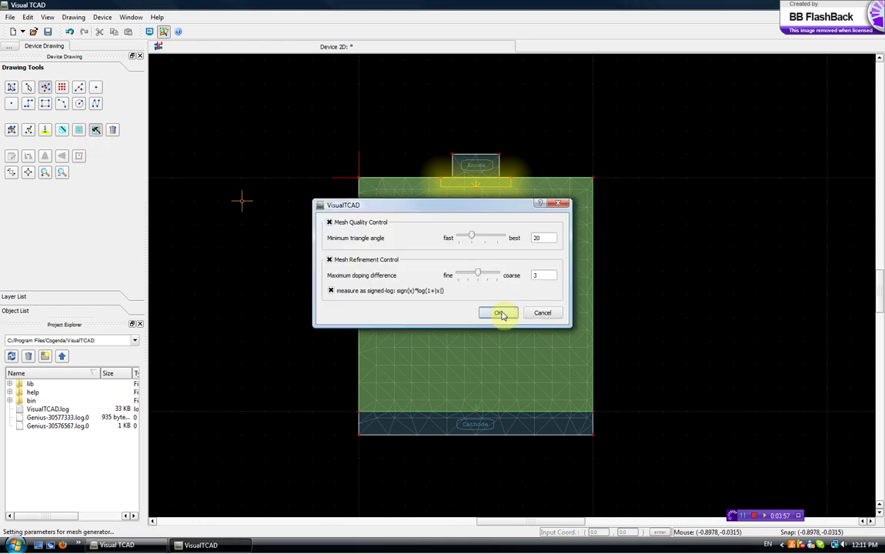
{"action": "left_click", "coordinate": [500, 313]}
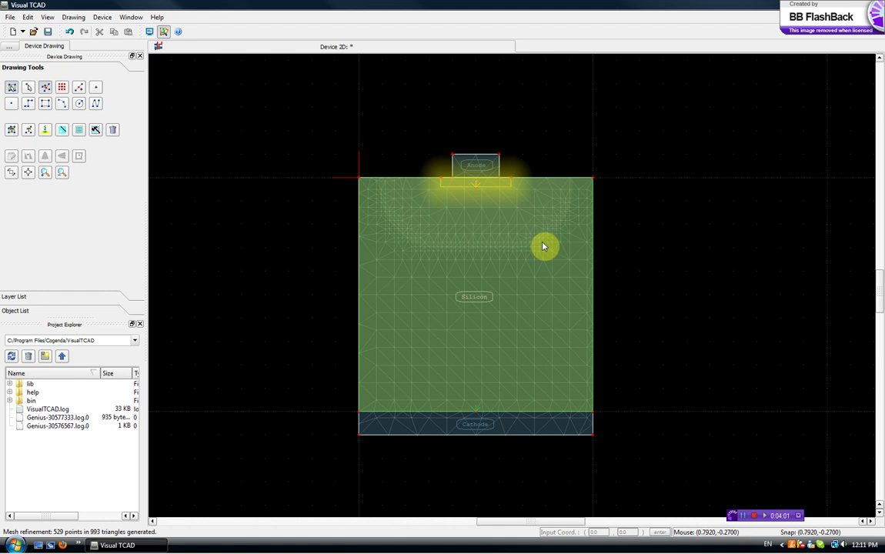
- Zoom to the Anode and open the context menu of the pdiff doping box
{"action": "scroll", "coordinate": [443, 259], "scroll_direction": "up", "scroll_amount": 3}
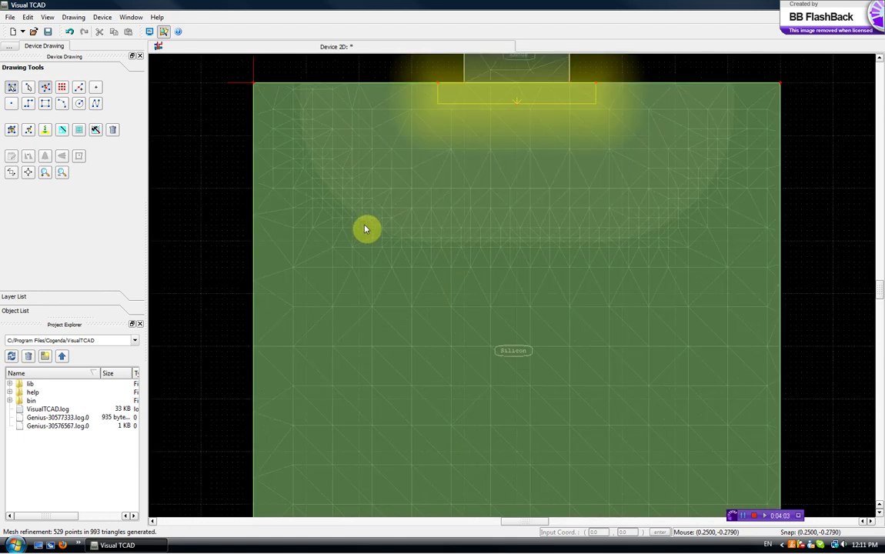
{"action": "scroll", "coordinate": [350, 216], "scroll_direction": "up", "scroll_amount": 2}
{"action": "scroll", "coordinate": [408, 247], "scroll_direction": "down", "scroll_amount": 1}
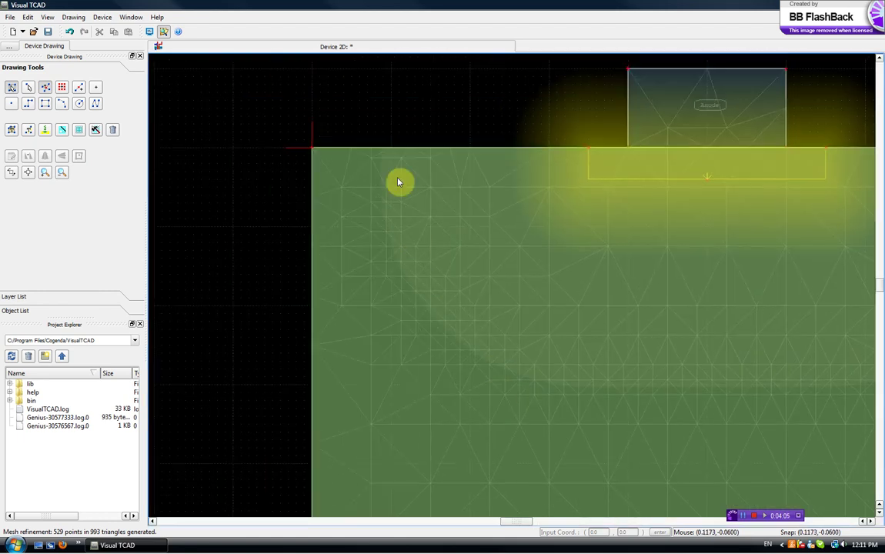
{"action": "mouse_move", "coordinate": [686, 395]}
{"action": "left_mouse_down"}
{"action": "mouse_move", "coordinate": [505, 378]}
{"action": "mouse_move", "coordinate": [759, 287]}
{"action": "left_mouse_up"}
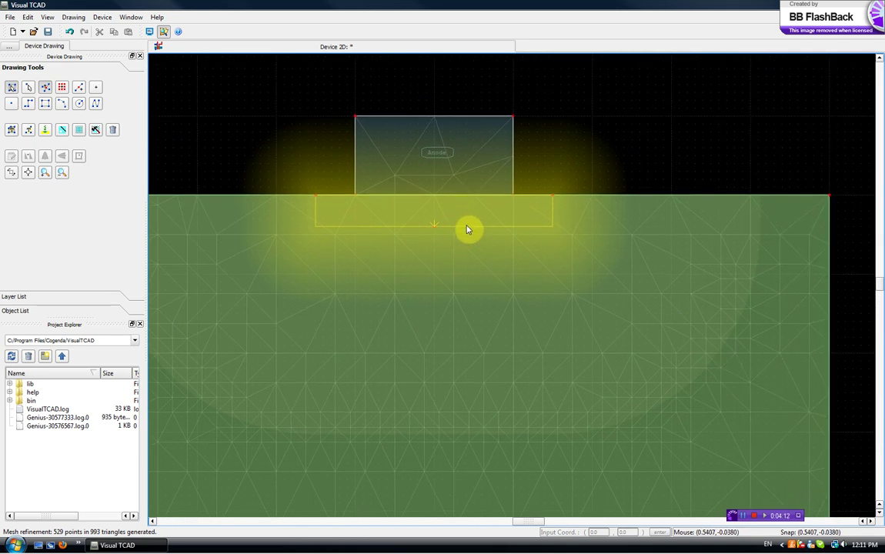
{"action": "left_click", "coordinate": [553, 228]}
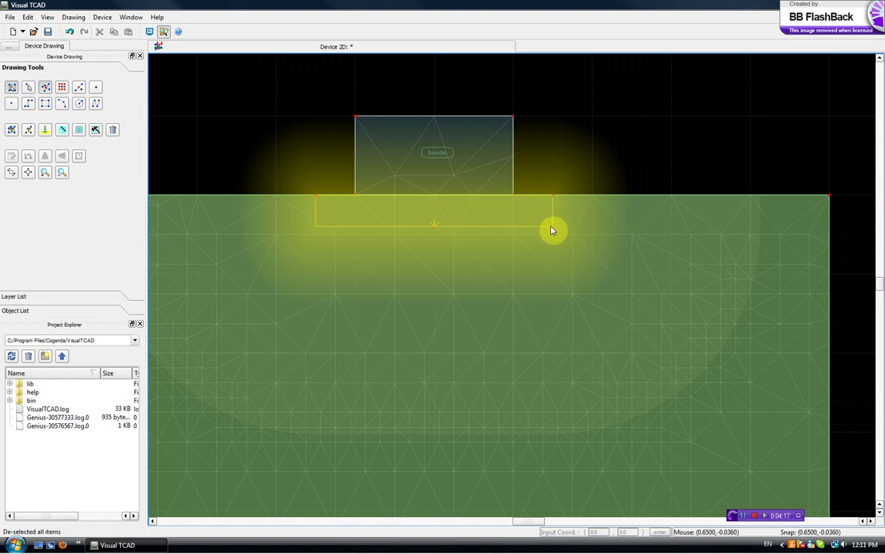
{"action": "left_click", "coordinate": [552, 231]}
{"action": "right_click", "coordinate": [551, 231]}
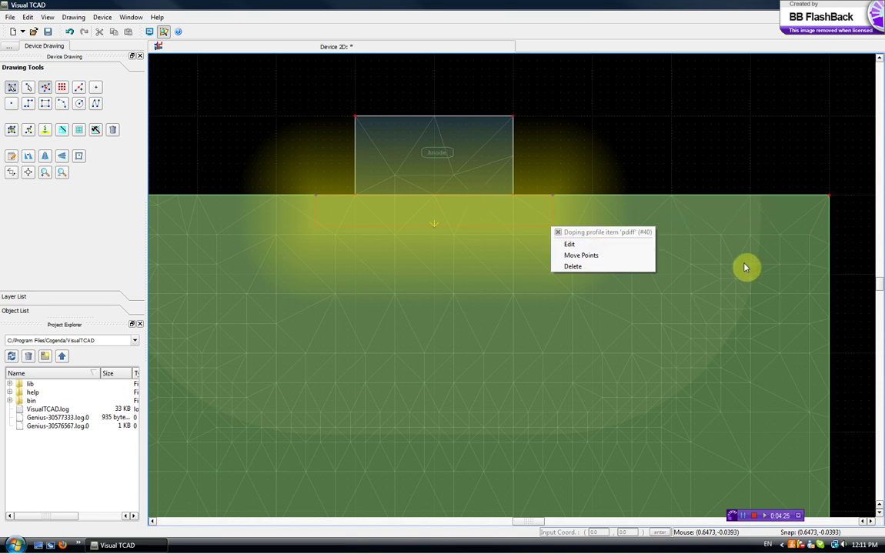
- Set pdiff's characteristic length to 0.05 and place the profile under the anode
{"action": "left_click", "coordinate": [570, 244]}
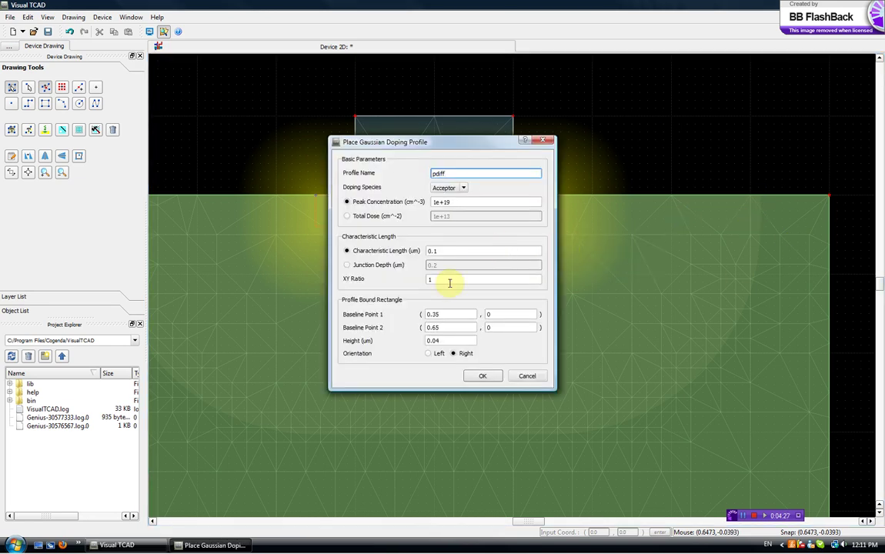
{"action": "left_click", "coordinate": [439, 251]}
{"action": "type", "text": "0.05"}
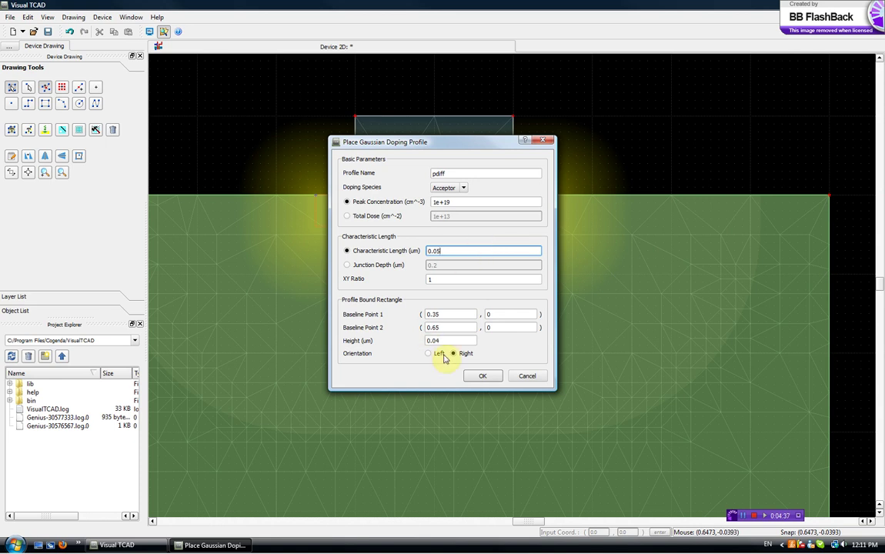
{"action": "left_click", "coordinate": [475, 377]}
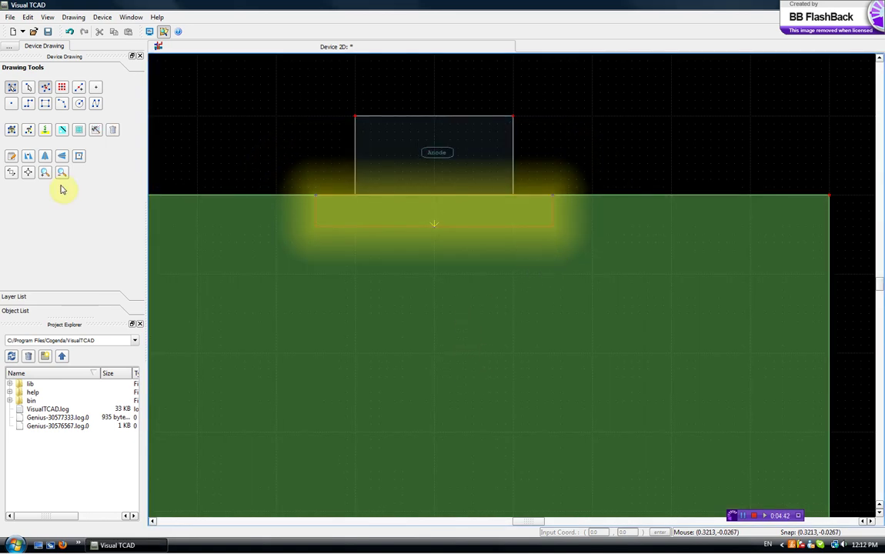
- Generate the initial triangle mesh for the diode and apply a first refinement pass
{"action": "left_click", "coordinate": [78, 130]}
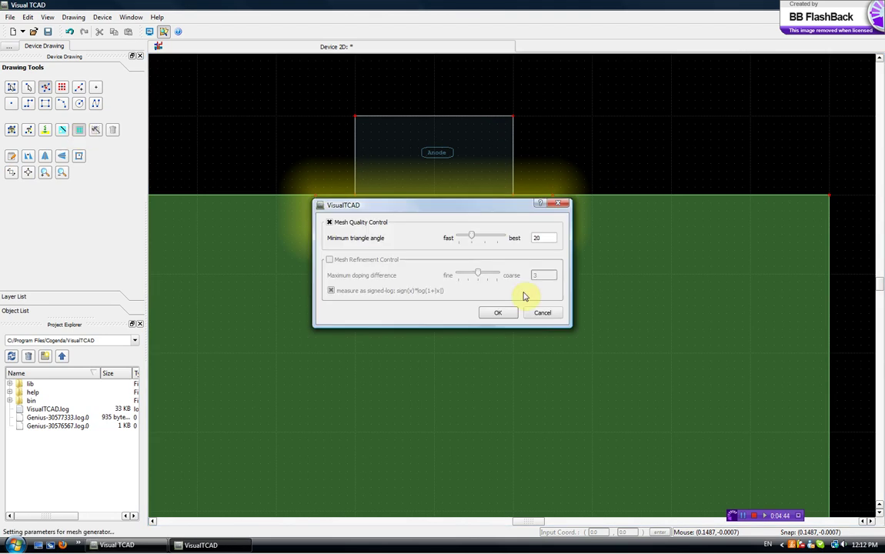
{"action": "left_click", "coordinate": [499, 312]}
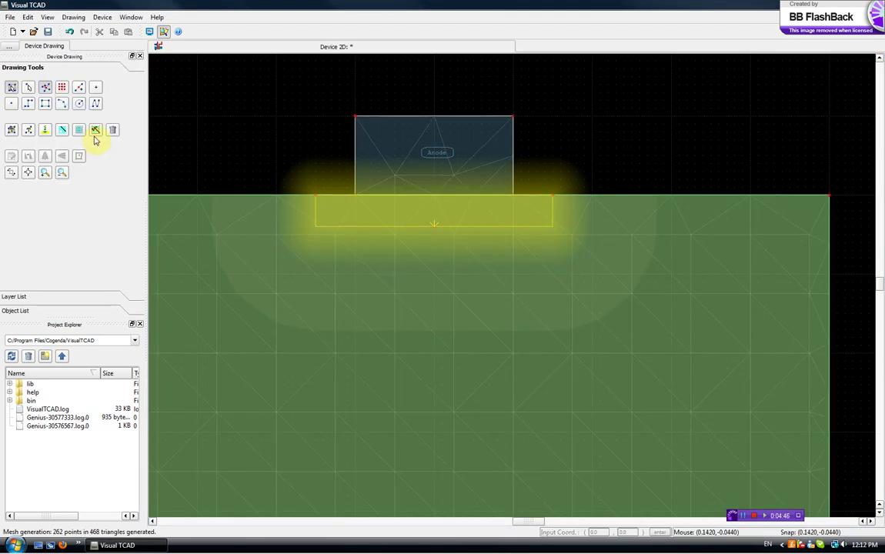
{"action": "left_click", "coordinate": [96, 131]}
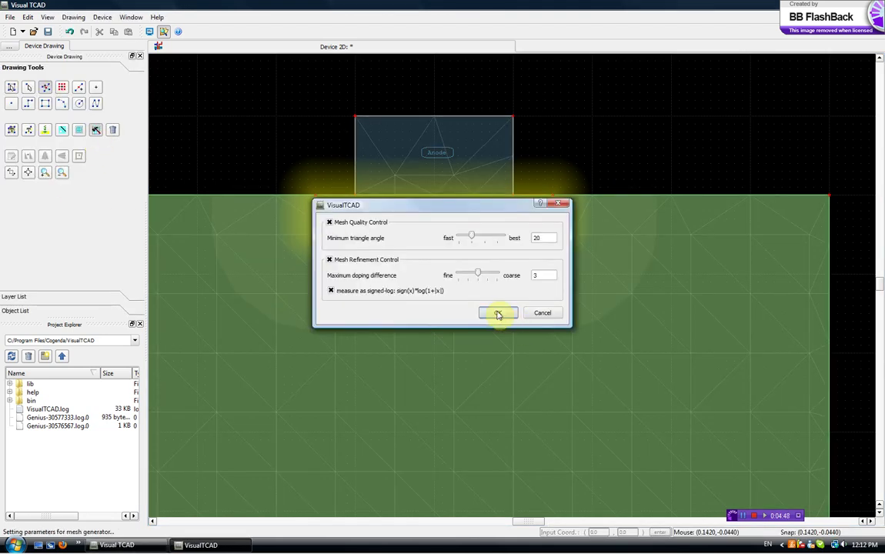
{"action": "left_click", "coordinate": [500, 312]}
{"action": "scroll", "coordinate": [499, 315], "scroll_direction": "down", "scroll_amount": 1}
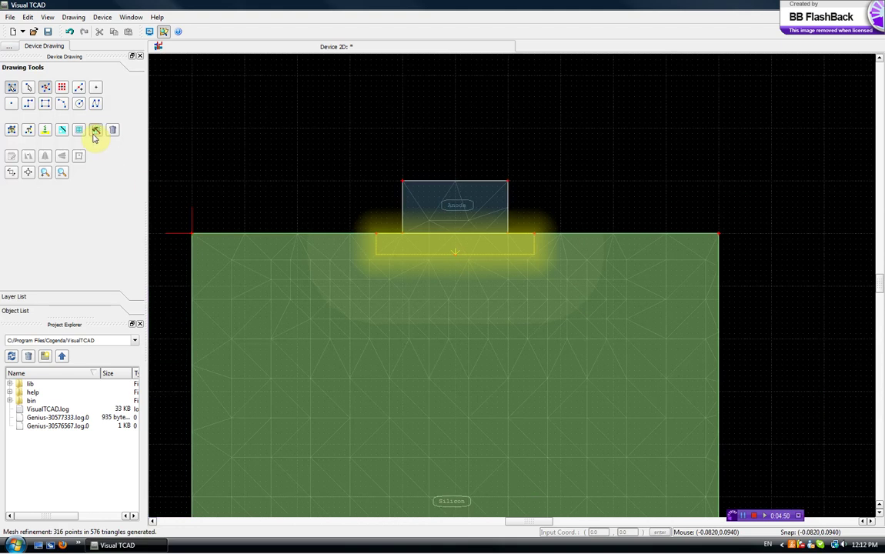
- Apply two more refinement passes, reaching 724 points in 1377 triangles
{"action": "left_click", "coordinate": [95, 131]}
{"action": "left_click", "coordinate": [483, 310]}
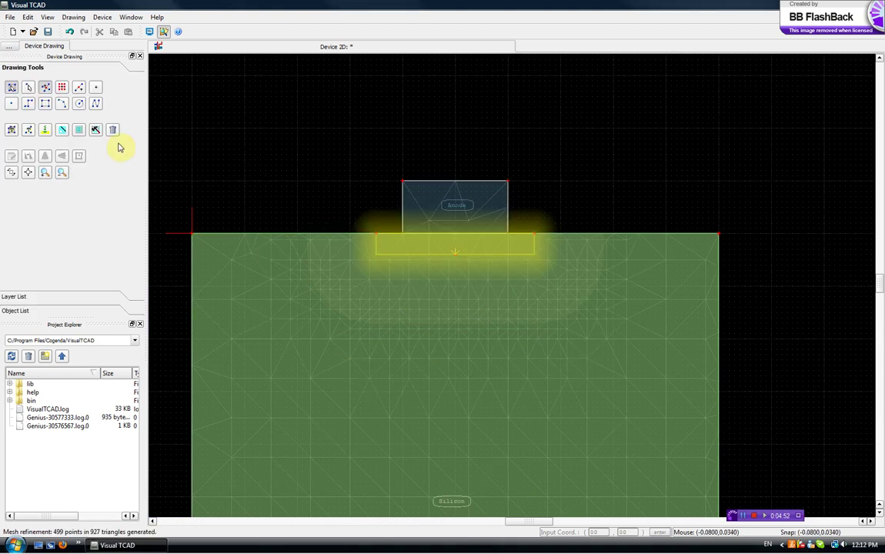
{"action": "left_click", "coordinate": [95, 131]}
{"action": "left_click", "coordinate": [498, 310]}
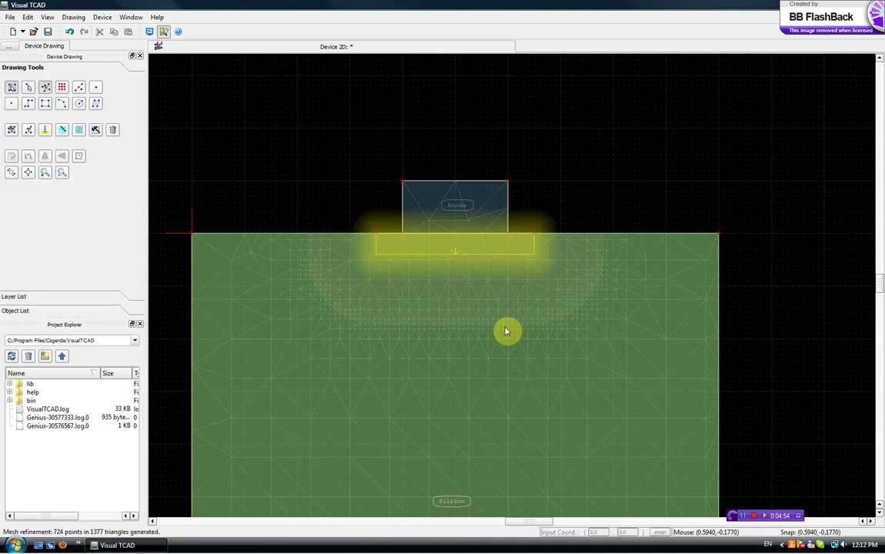
{"action": "scroll", "coordinate": [613, 290], "scroll_direction": "down", "scroll_amount": 2}
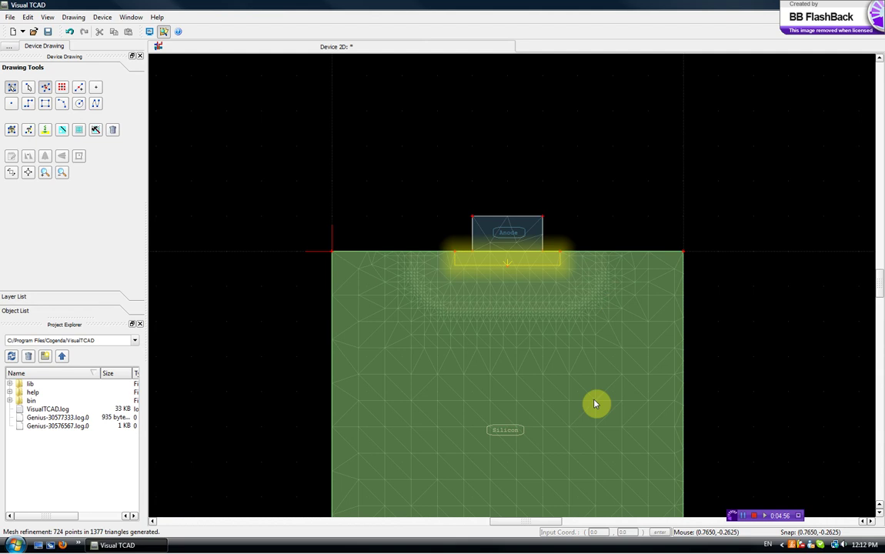
{"action": "scroll", "coordinate": [603, 378], "scroll_direction": "down", "scroll_amount": 5}
{"action": "scroll", "coordinate": [591, 265], "scroll_direction": "up", "scroll_amount": 1}
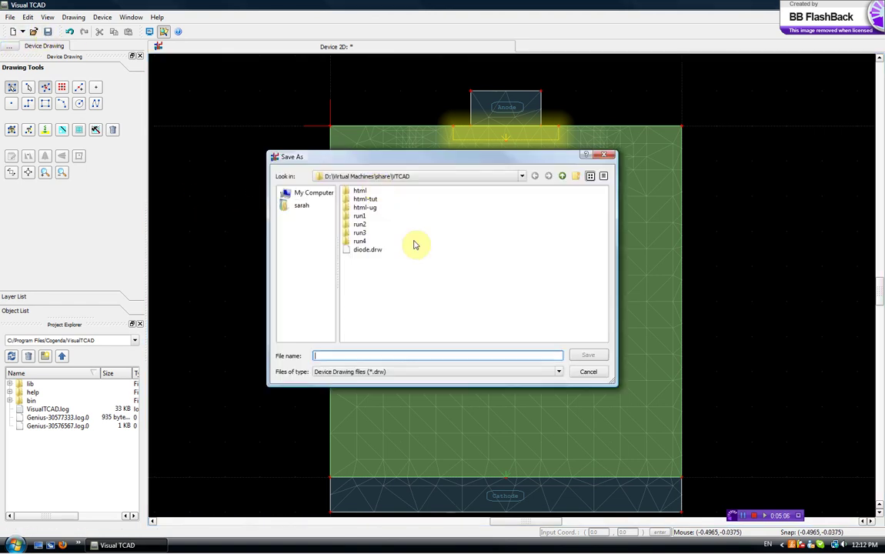
- Create a new tcad folder at the top of drive D and open it
{"action": "left_click", "coordinate": [563, 176]}
{"action": "left_click", "coordinate": [563, 176]}
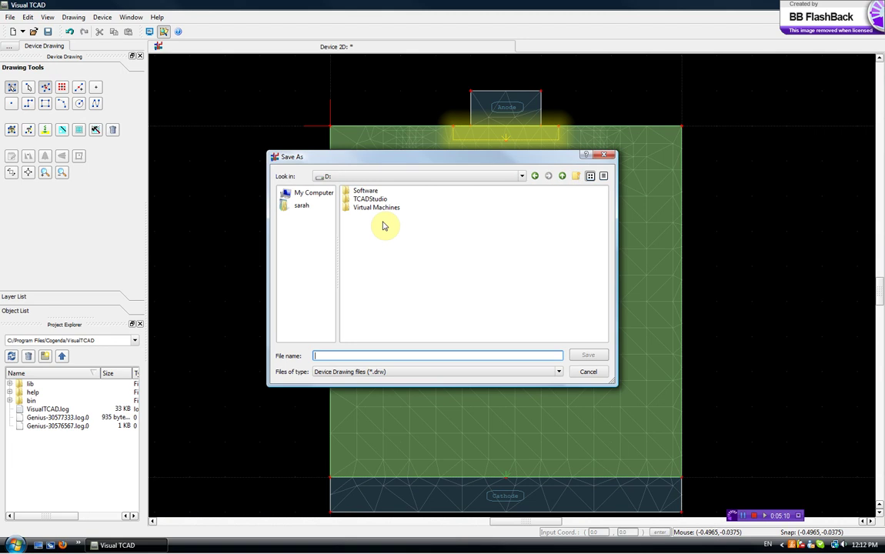
{"action": "left_click", "coordinate": [575, 178]}
{"action": "type", "text": "tcad"}
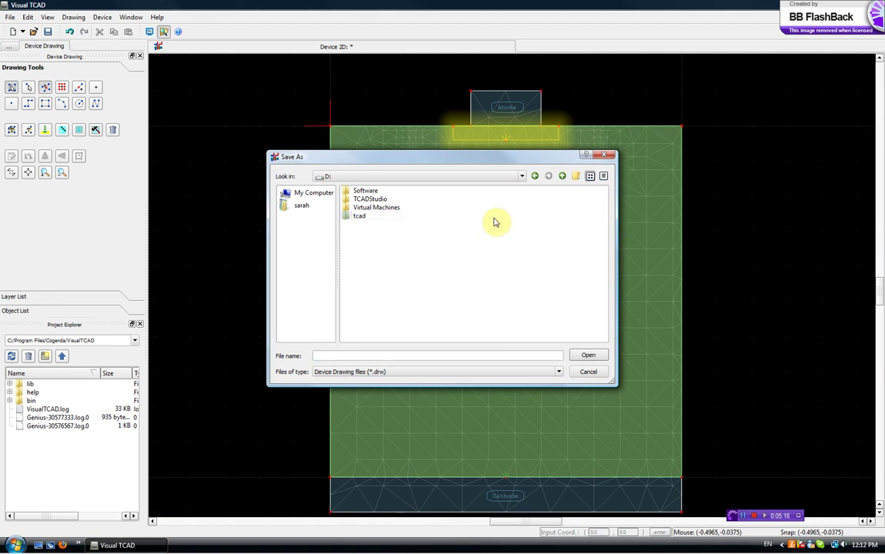
{"action": "key", "text": "Return"}
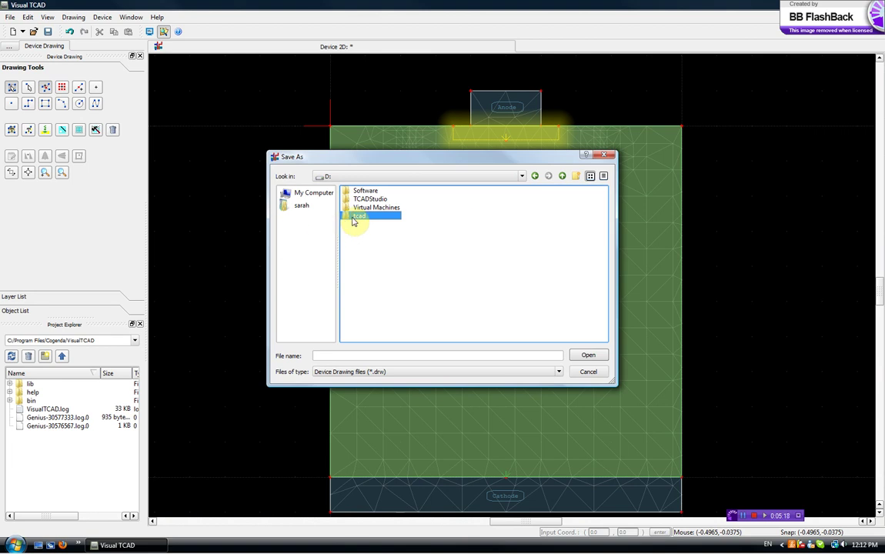
{"action": "double_click", "coordinate": [358, 217]}
- Create a diode folder inside tcad and save the drawing there as diode.drw
{"action": "left_click", "coordinate": [576, 177]}
{"action": "type", "text": "diode"}
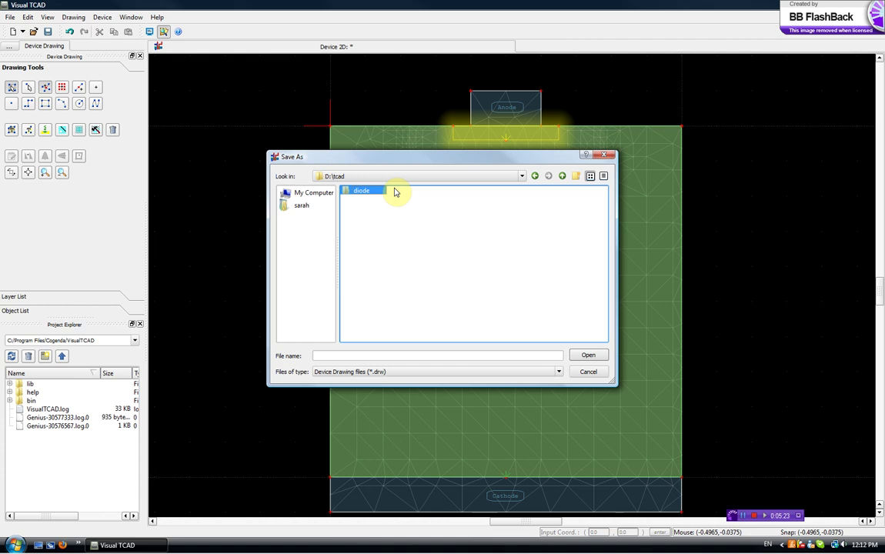
{"action": "double_click", "coordinate": [368, 191]}
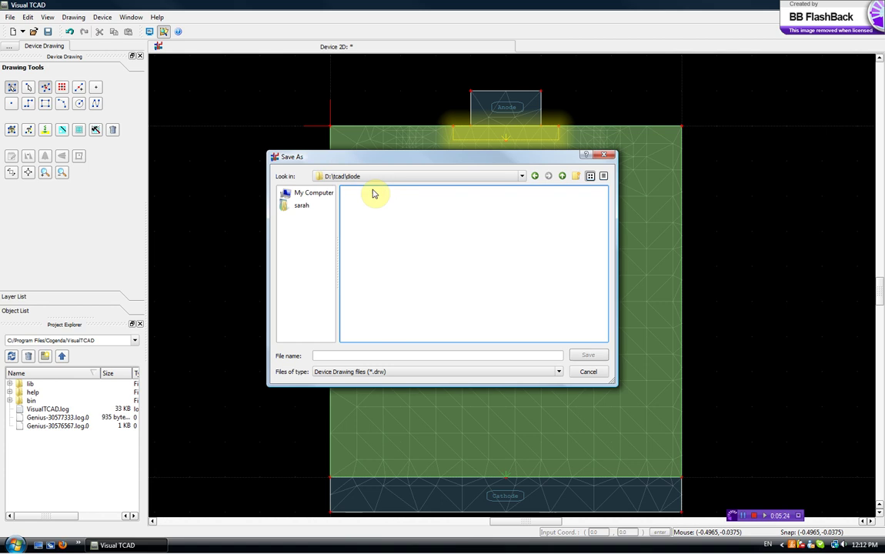
{"action": "left_click", "coordinate": [395, 355]}
{"action": "type", "text": "diode.drw"}
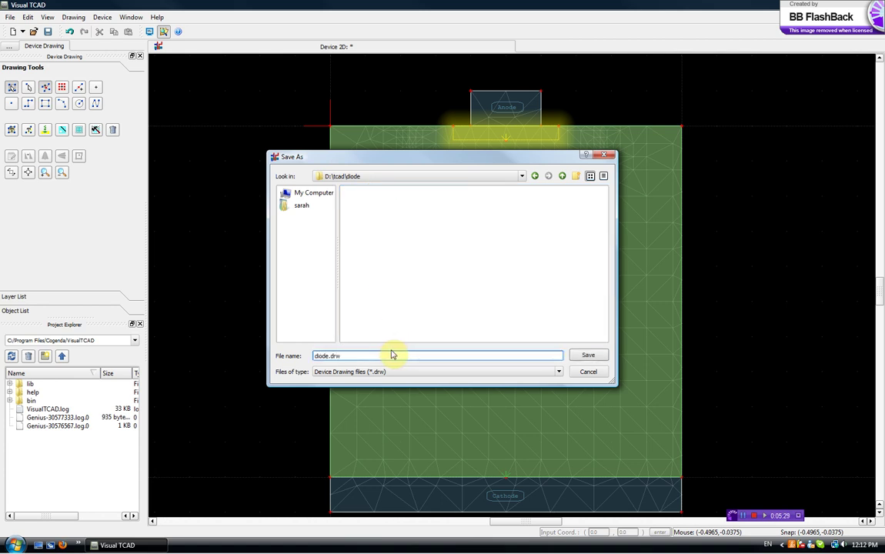
{"action": "left_click", "coordinate": [588, 356]}
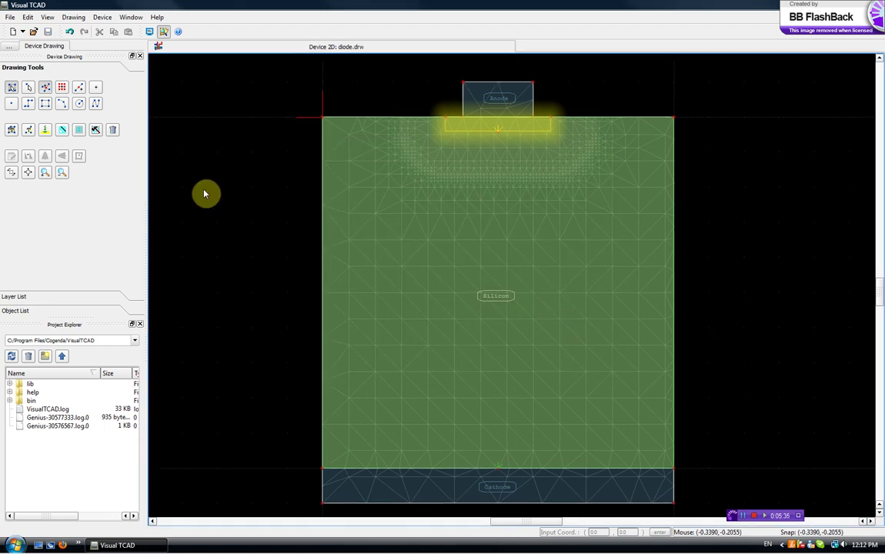
- Start exporting the mesh as a TIF image and switch the save location to drive D
{"action": "left_click", "coordinate": [103, 17]}
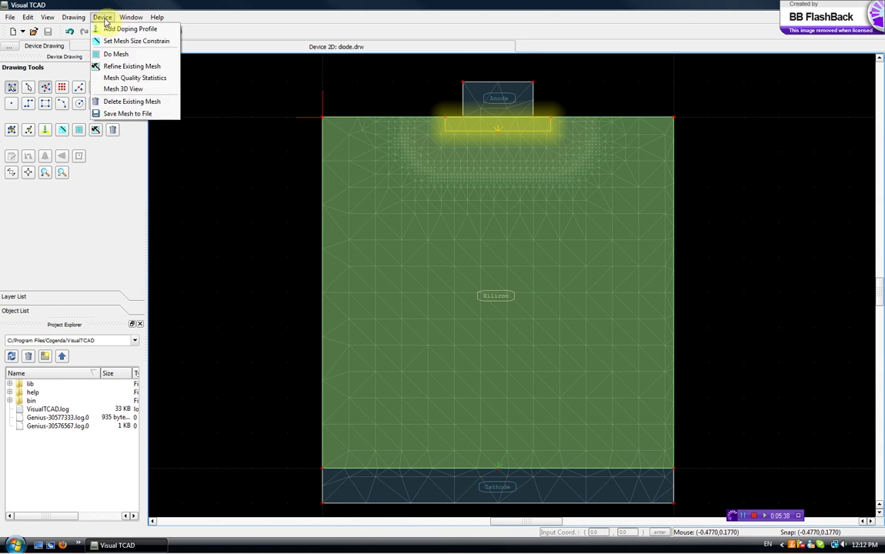
{"action": "left_click", "coordinate": [143, 113]}
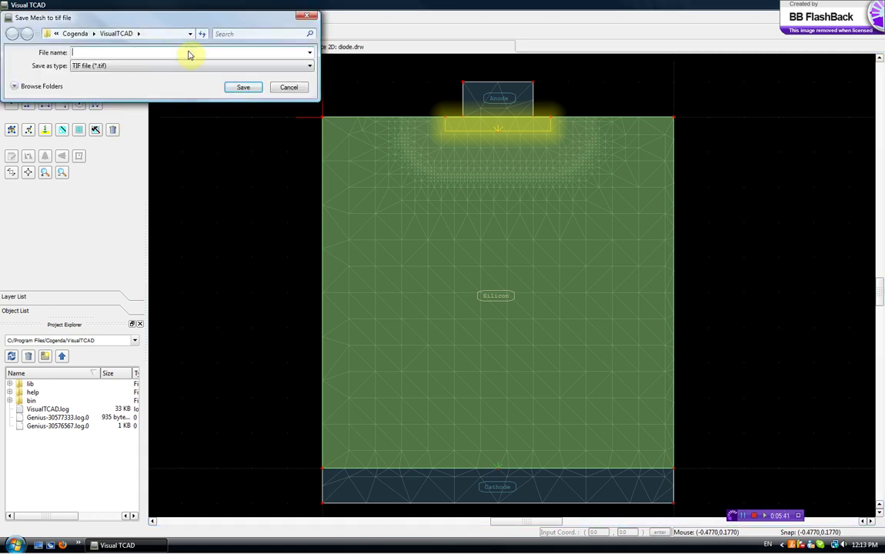
{"action": "left_click_drag", "start_coordinate": [174, 38], "coordinate": [384, 292]}
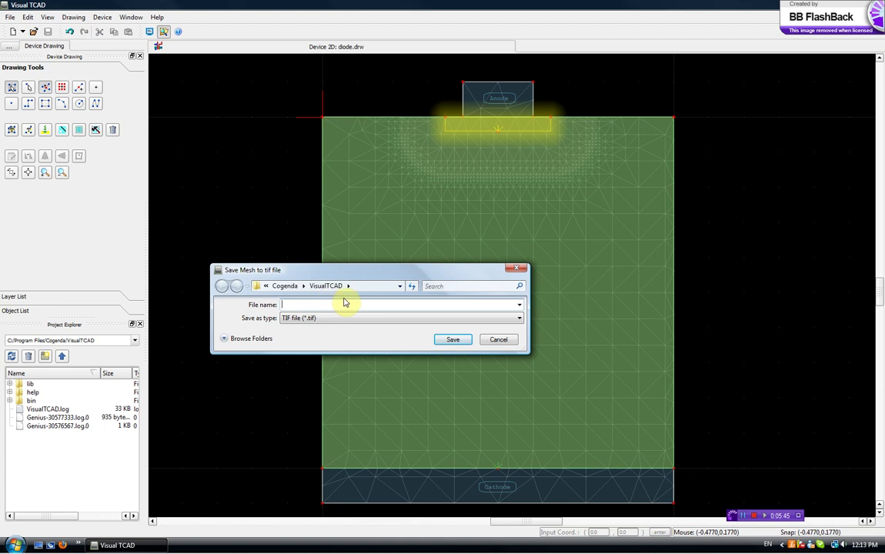
{"action": "left_click", "coordinate": [400, 286]}
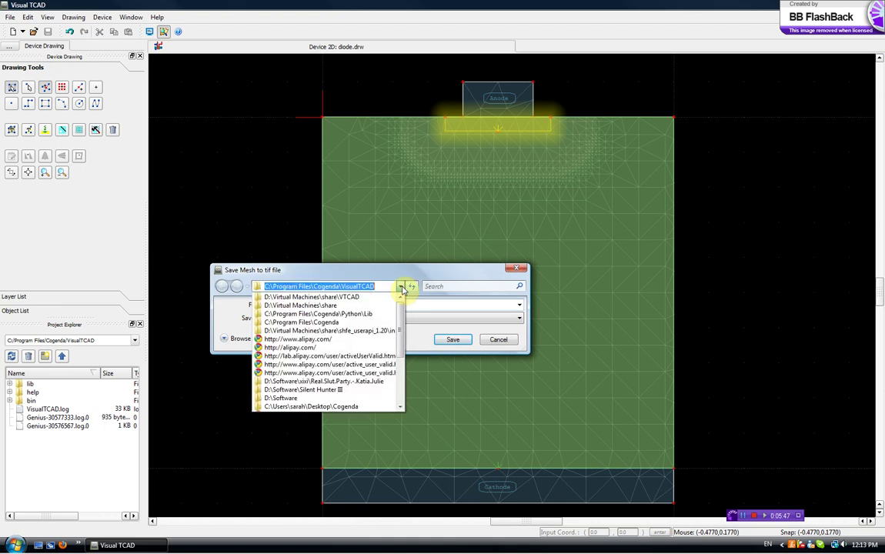
{"action": "left_click", "coordinate": [344, 306]}
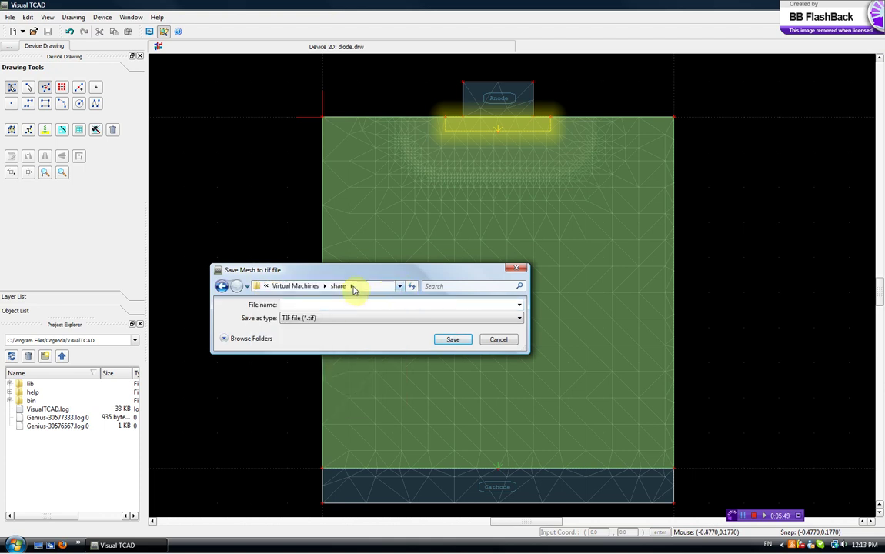
{"action": "left_click", "coordinate": [271, 289]}
{"action": "left_click", "coordinate": [269, 289]}
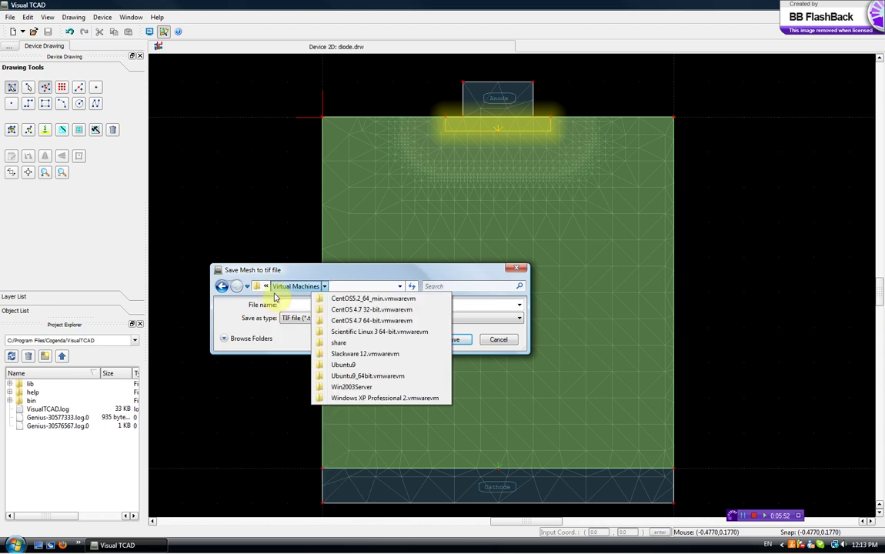
{"action": "left_click", "coordinate": [265, 289]}
{"action": "left_click", "coordinate": [269, 288]}
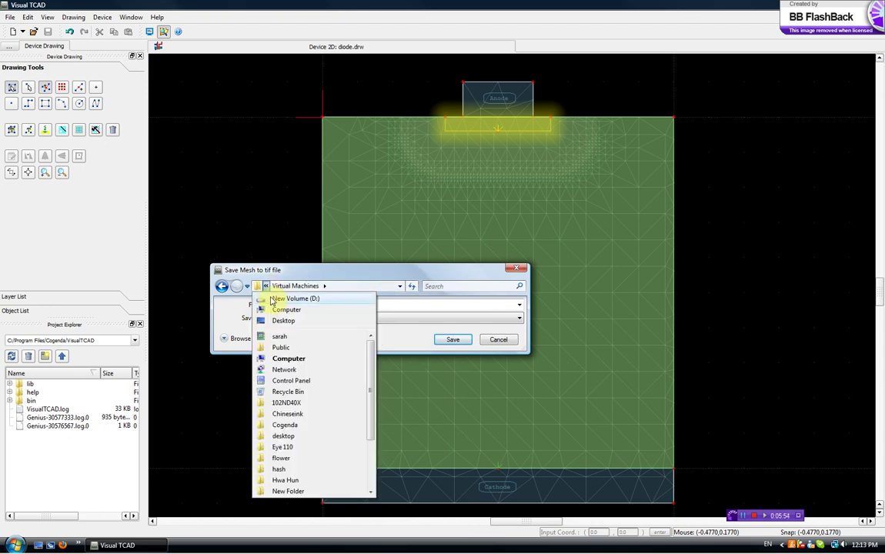
- Browse into D:\tcad\diode and save the mesh image as diode.tif
{"action": "left_click", "coordinate": [520, 306]}
{"action": "left_click", "coordinate": [520, 319]}
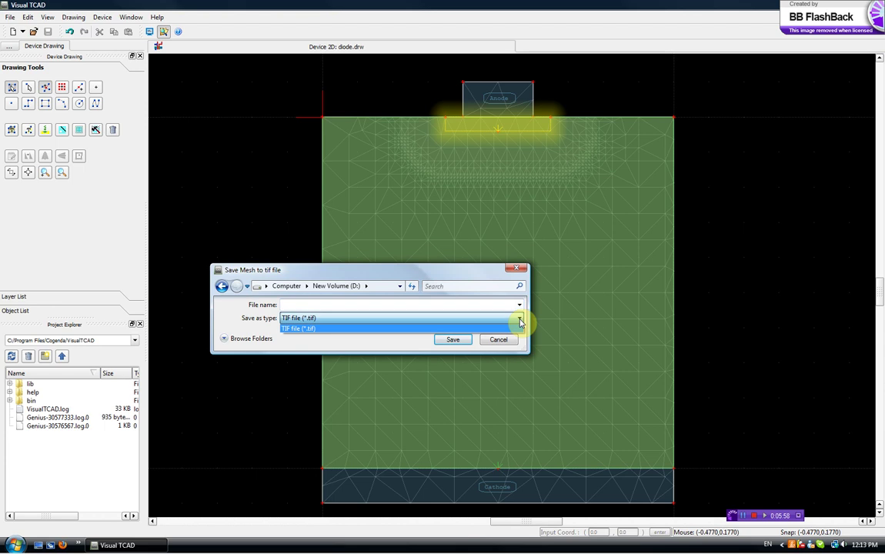
{"action": "left_click", "coordinate": [401, 287]}
{"action": "left_click", "coordinate": [232, 339]}
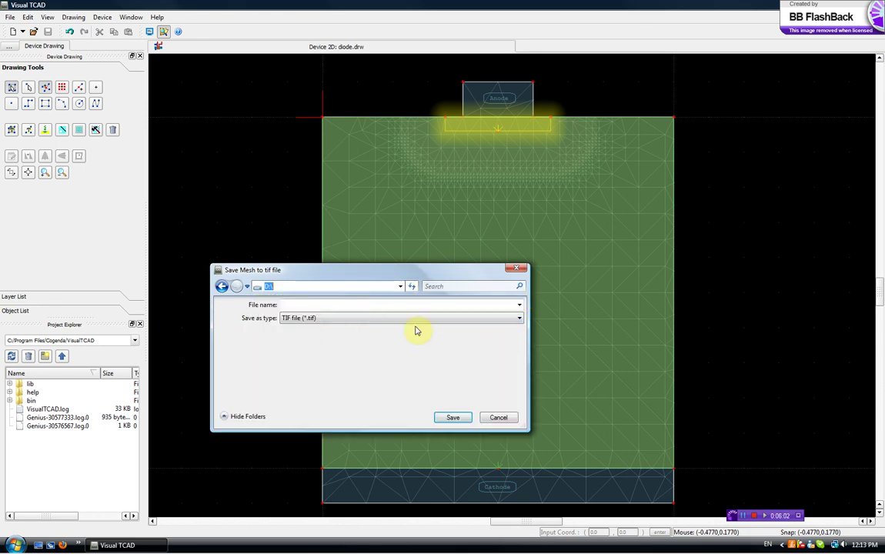
{"action": "double_click", "coordinate": [319, 341]}
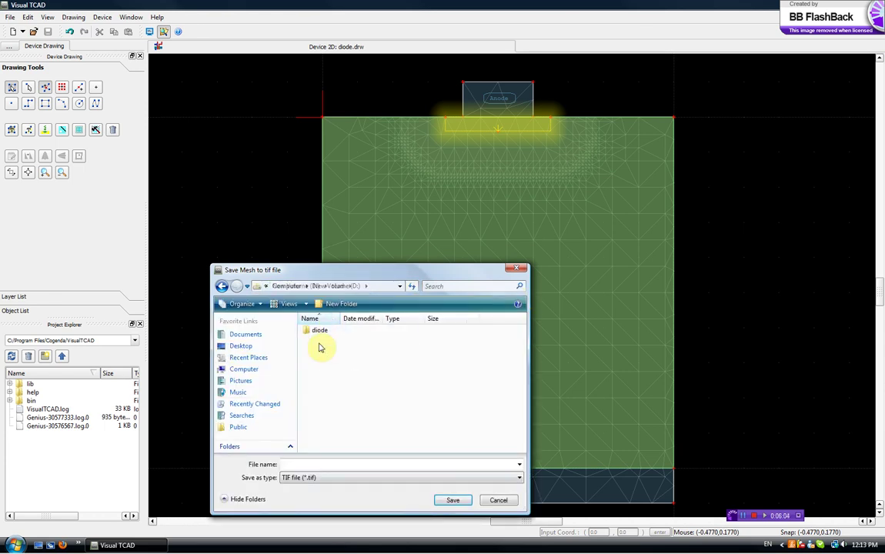
{"action": "double_click", "coordinate": [323, 332]}
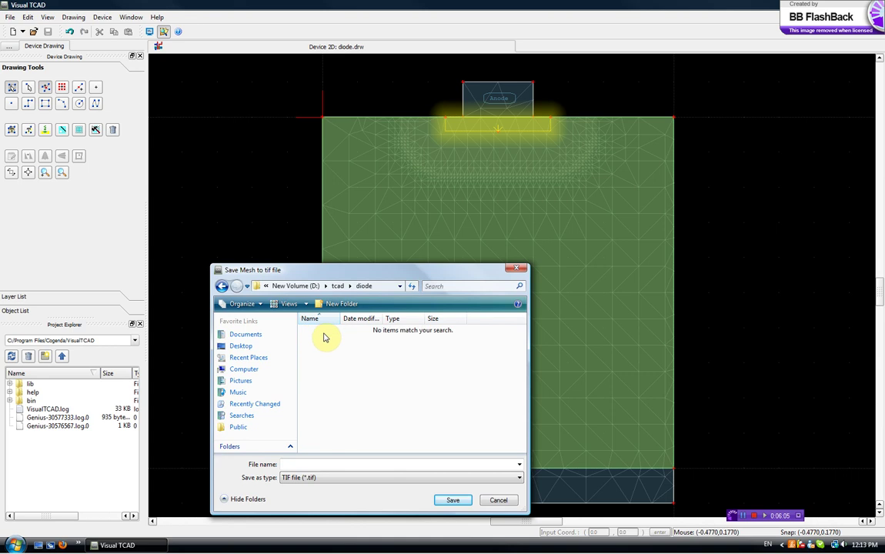
{"action": "left_click", "coordinate": [323, 462]}
{"action": "type", "text": "diode."}
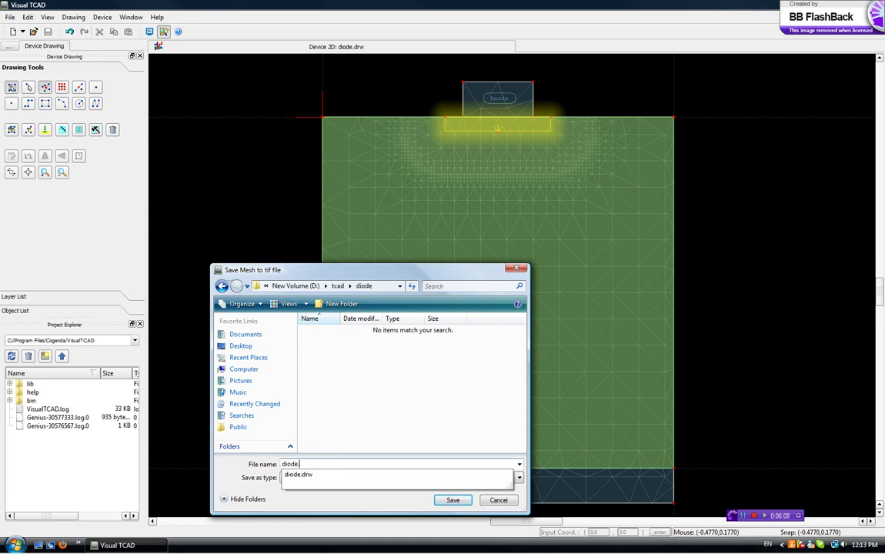
{"action": "type", "text": "tif"}
{"action": "key", "text": "Return"}
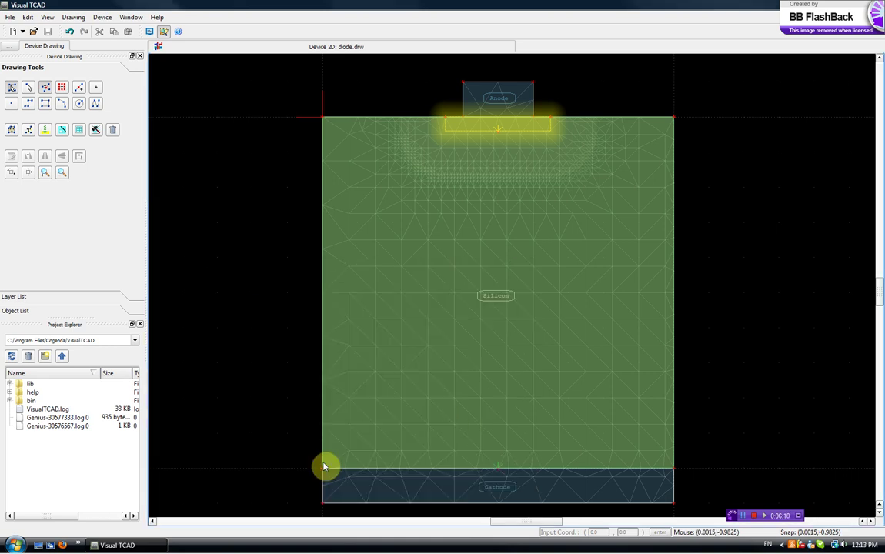